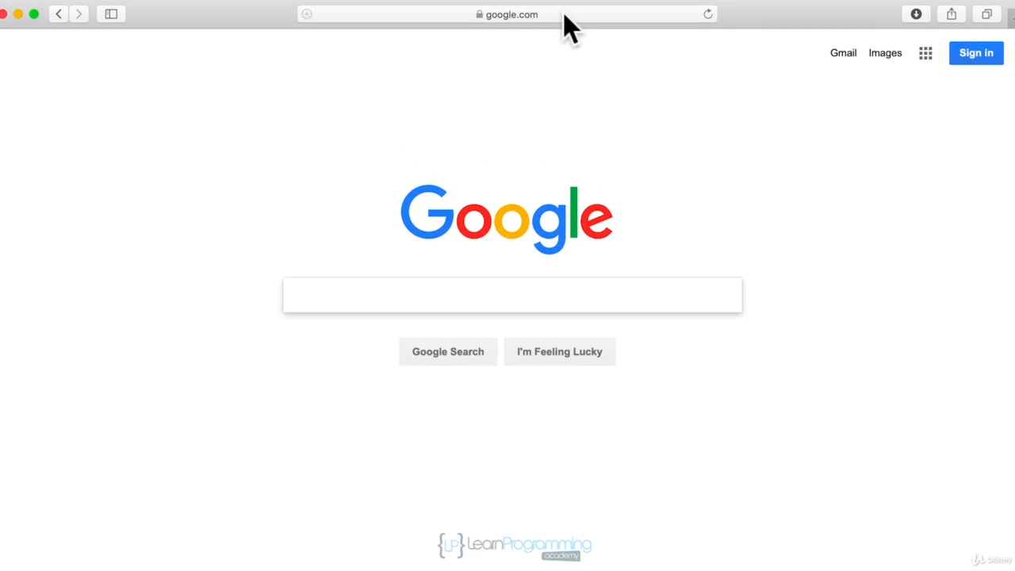
Step: Go to the JetBrains website in the browser
{"action": "left_click", "coordinate": [564, 12]}
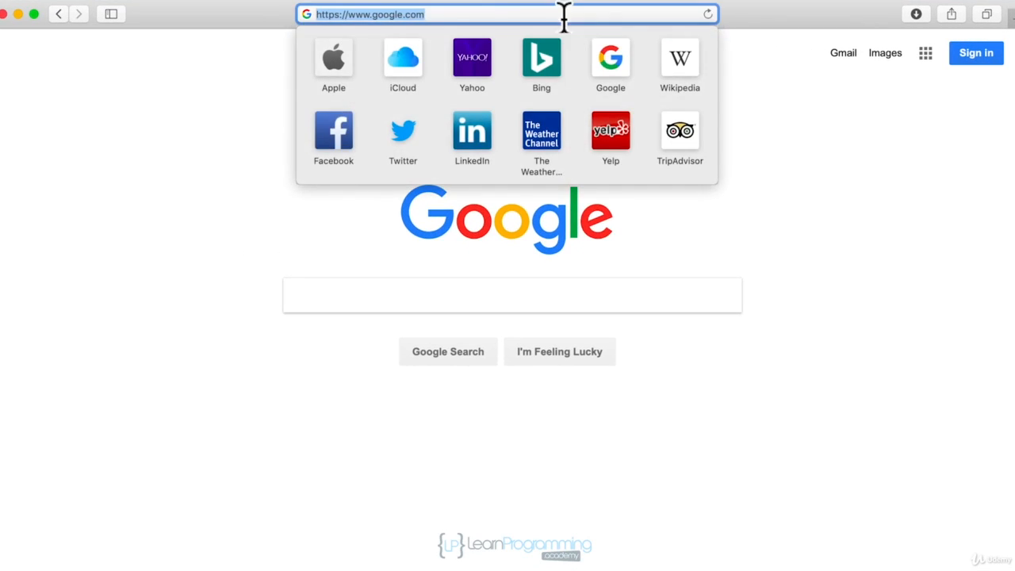
{"action": "type", "text": "jetbrain"}
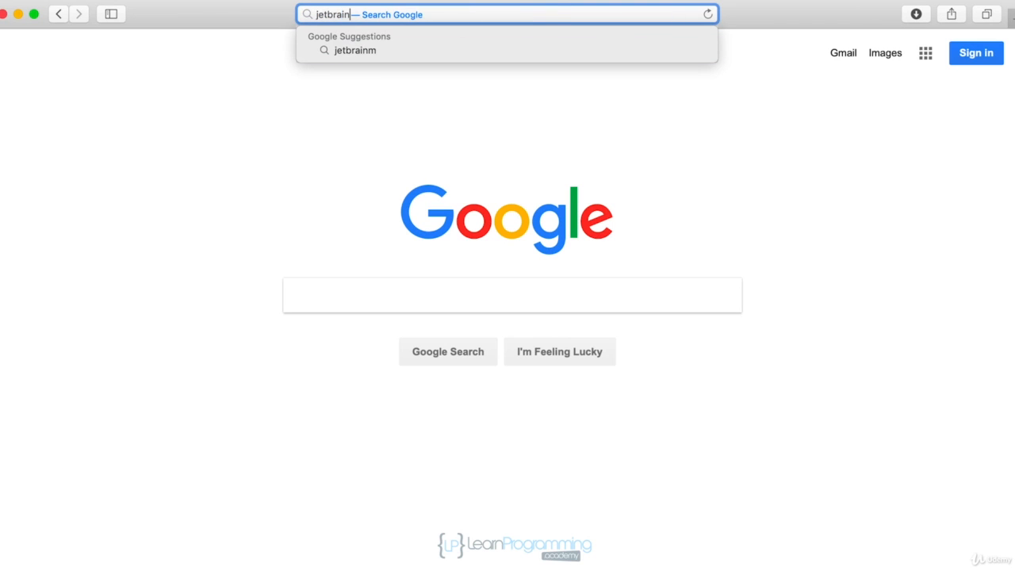
{"action": "type", "text": "s"}
{"action": "key", "text": "Return"}
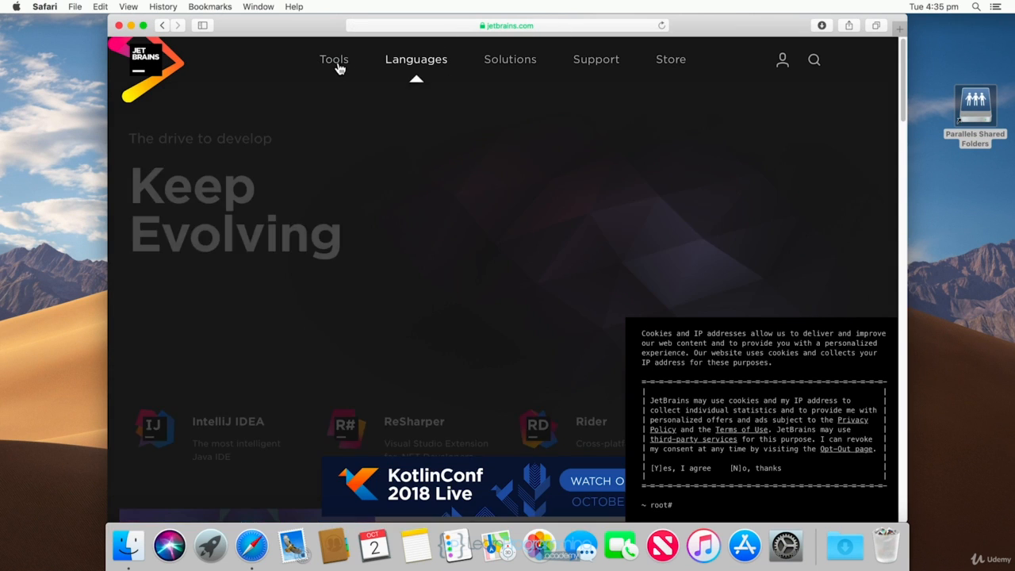
Step: Open the IntelliJ IDEA download page from the JetBrains site and agree to the cookie notice
{"action": "left_click", "coordinate": [337, 67]}
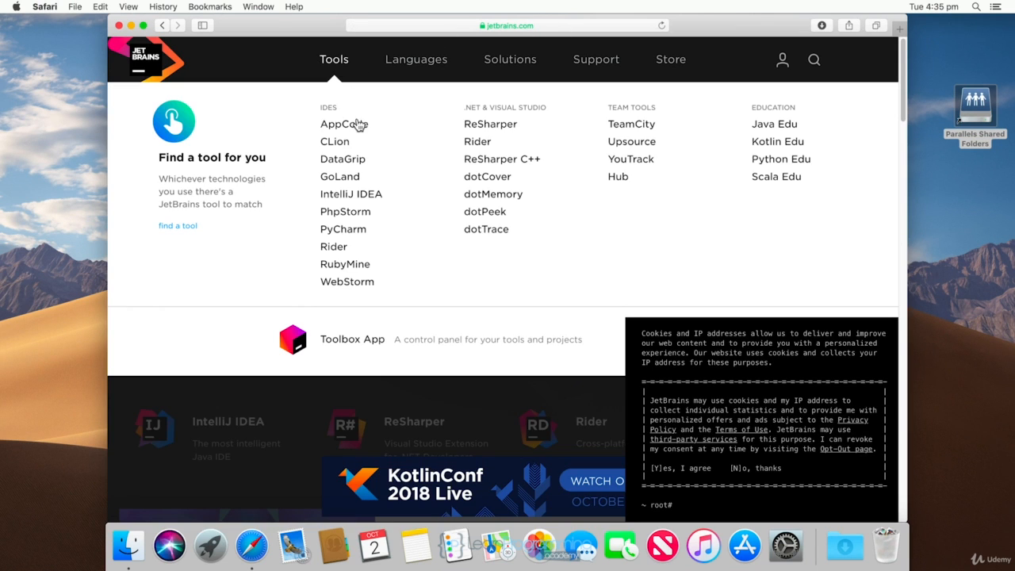
{"action": "left_click", "coordinate": [369, 195]}
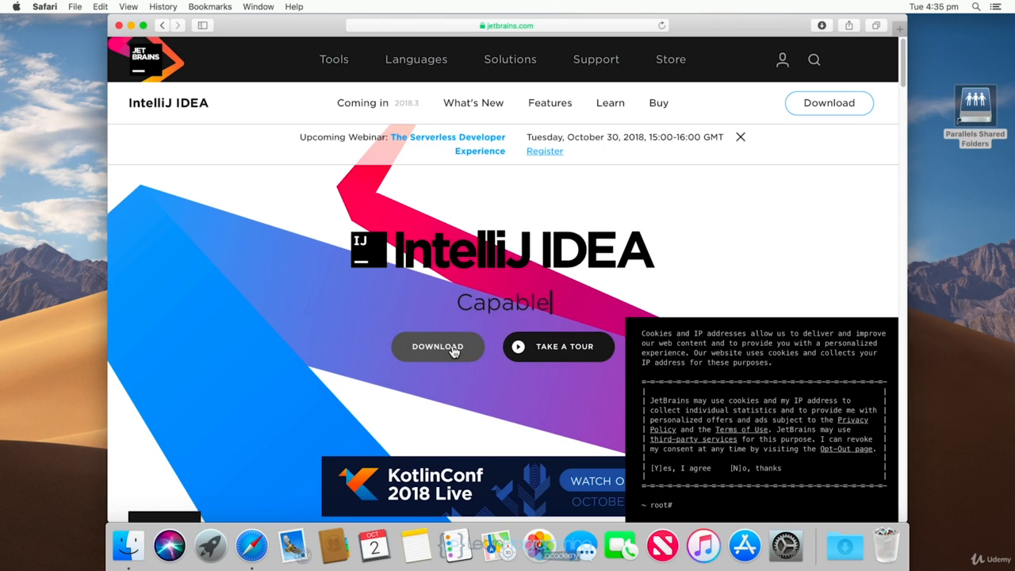
{"action": "left_click", "coordinate": [455, 347]}
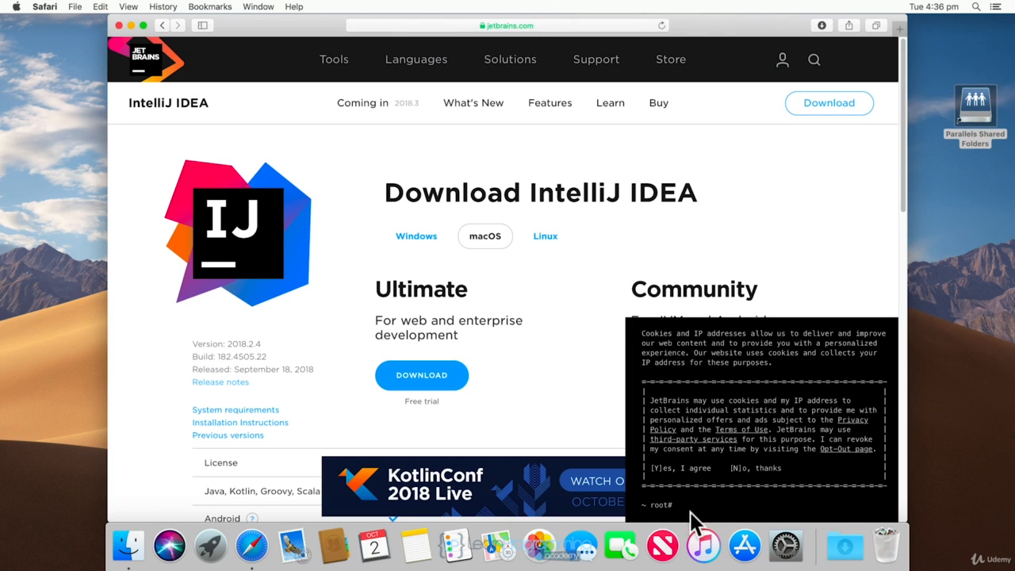
{"action": "left_click", "coordinate": [663, 469]}
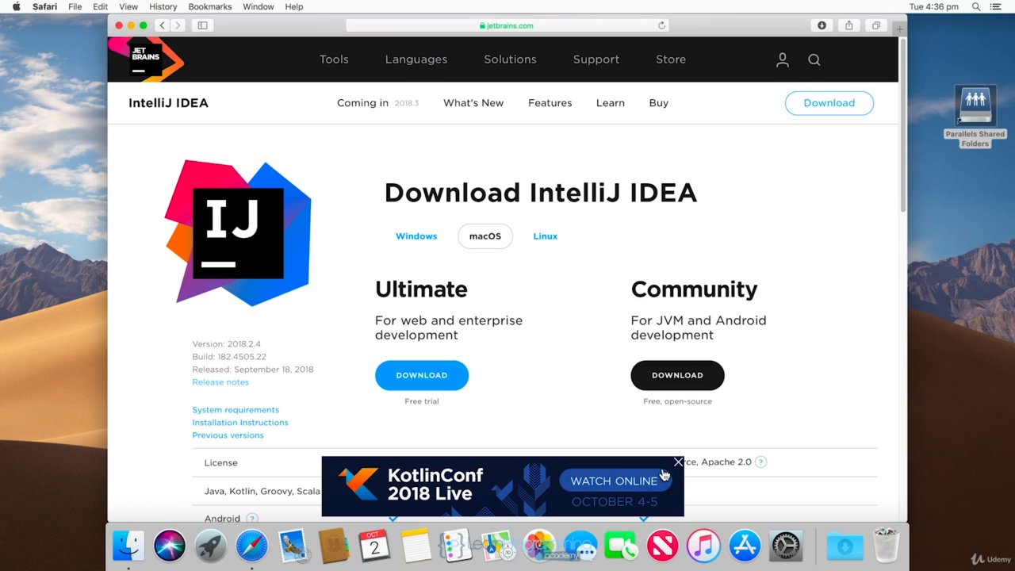
Step: Compare the Ultimate and Community features, and download the free Community edition of IntelliJ IDEA for macOS
{"action": "scroll", "coordinate": [837, 396], "scroll_direction": "down", "scroll_amount": 2}
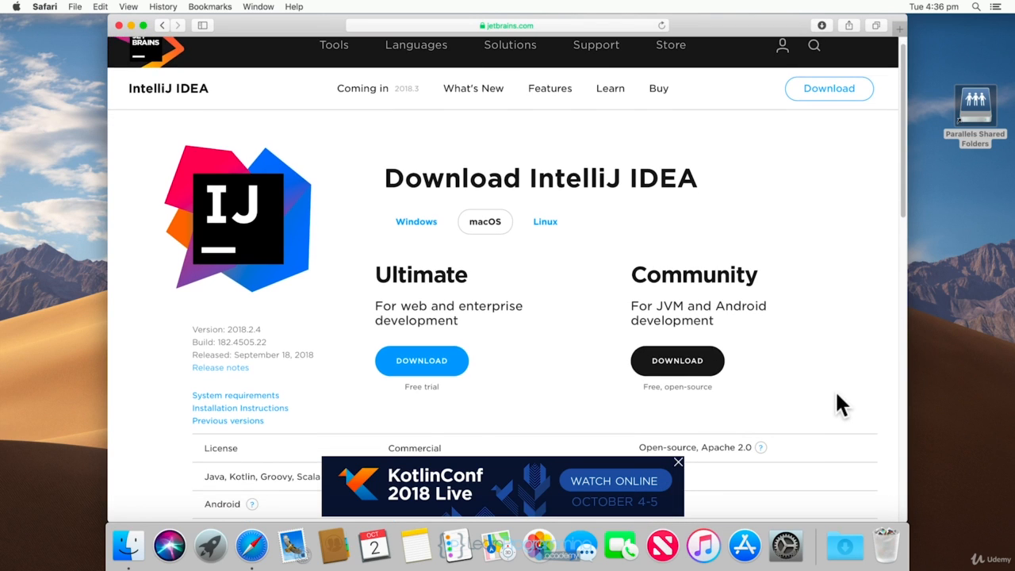
{"action": "scroll", "coordinate": [837, 394], "scroll_direction": "down", "scroll_amount": 1}
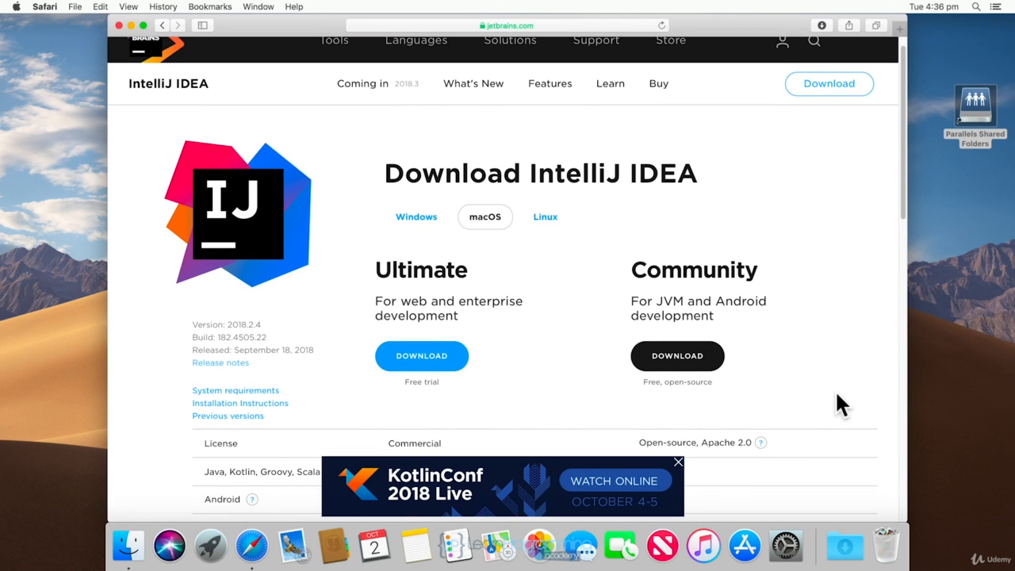
{"action": "scroll", "coordinate": [837, 394], "scroll_direction": "down", "scroll_amount": 5}
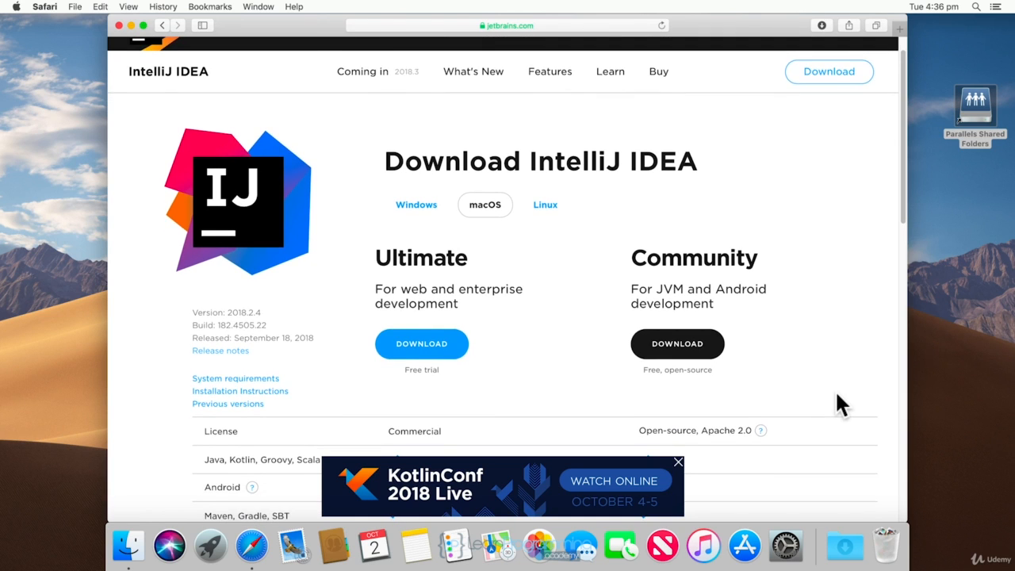
{"action": "scroll", "coordinate": [837, 394], "scroll_direction": "up", "scroll_amount": 1}
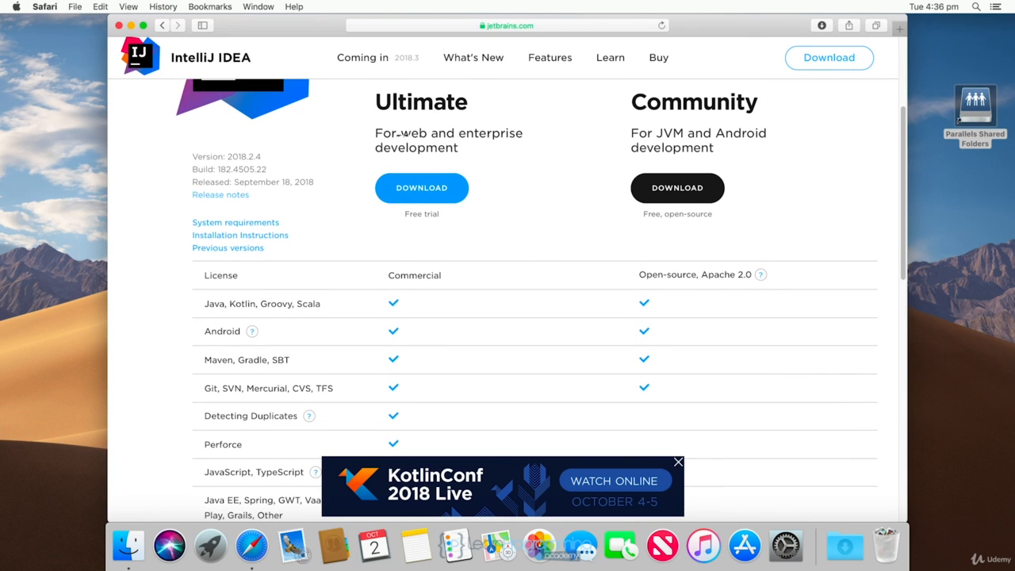
{"action": "left_click", "coordinate": [681, 190]}
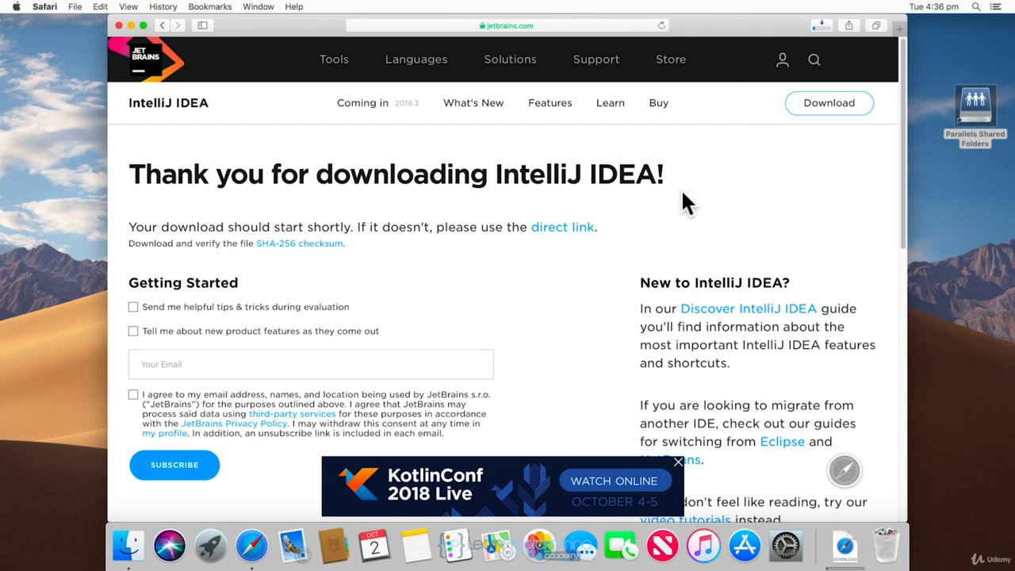
Step: Open the downloaded ideaIC-2018.2.4.dmg disk image from the Downloads folder and quit Safari
{"action": "left_click", "coordinate": [825, 27]}
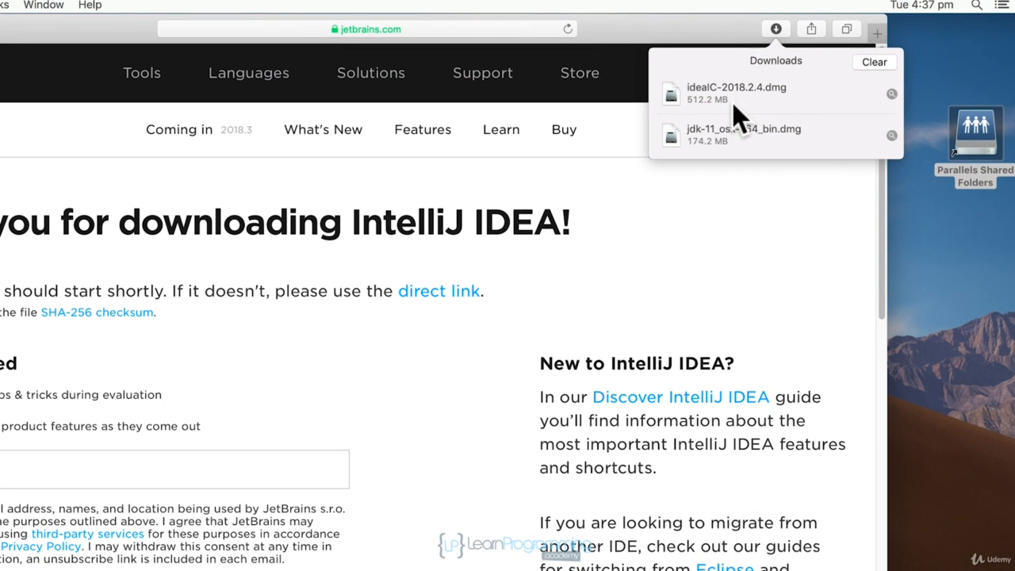
{"action": "left_click", "coordinate": [892, 94]}
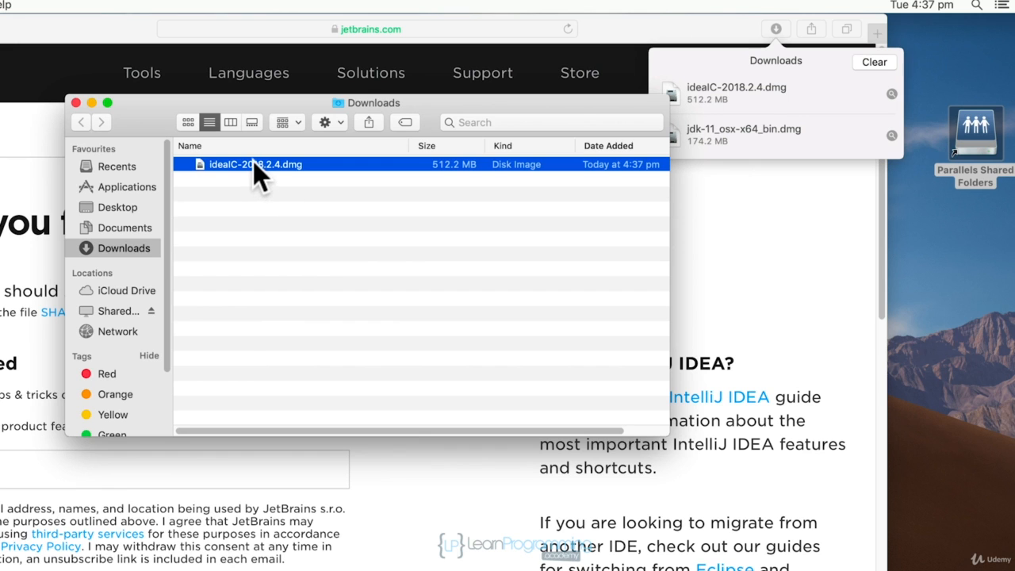
{"action": "double_click", "coordinate": [249, 169]}
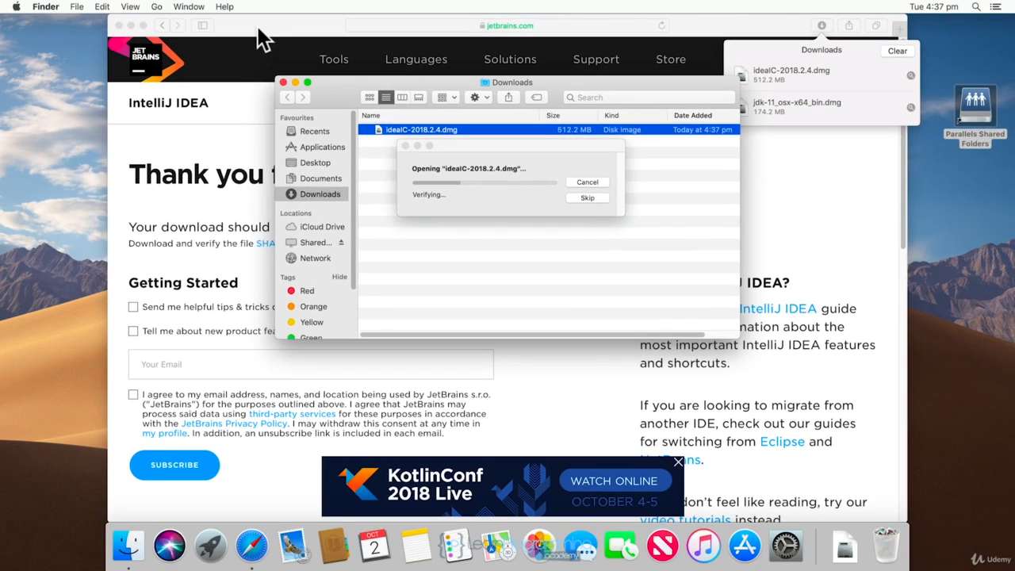
{"action": "left_click", "coordinate": [44, 29]}
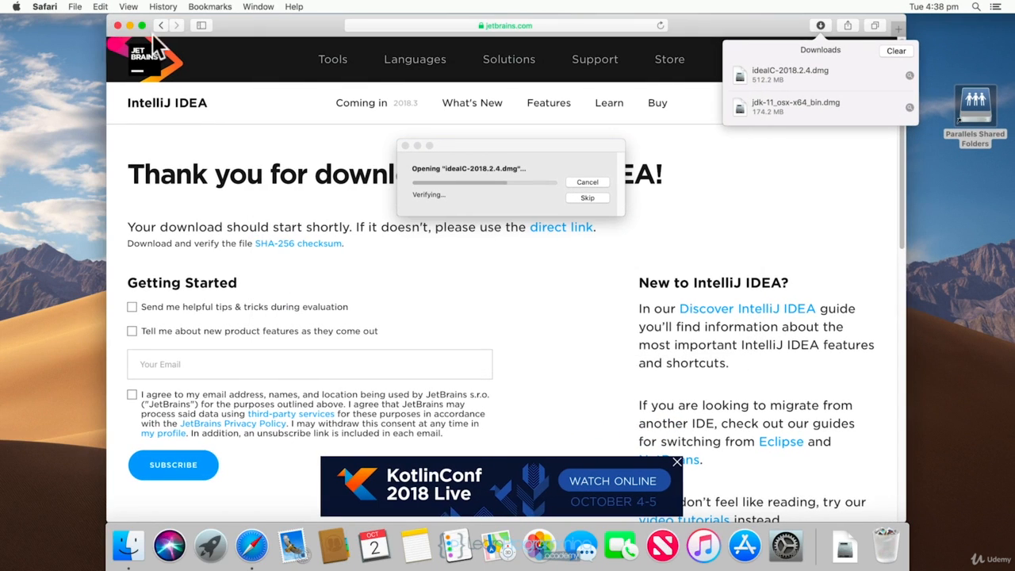
{"action": "left_click", "coordinate": [56, 6]}
{"action": "left_click", "coordinate": [84, 161]}
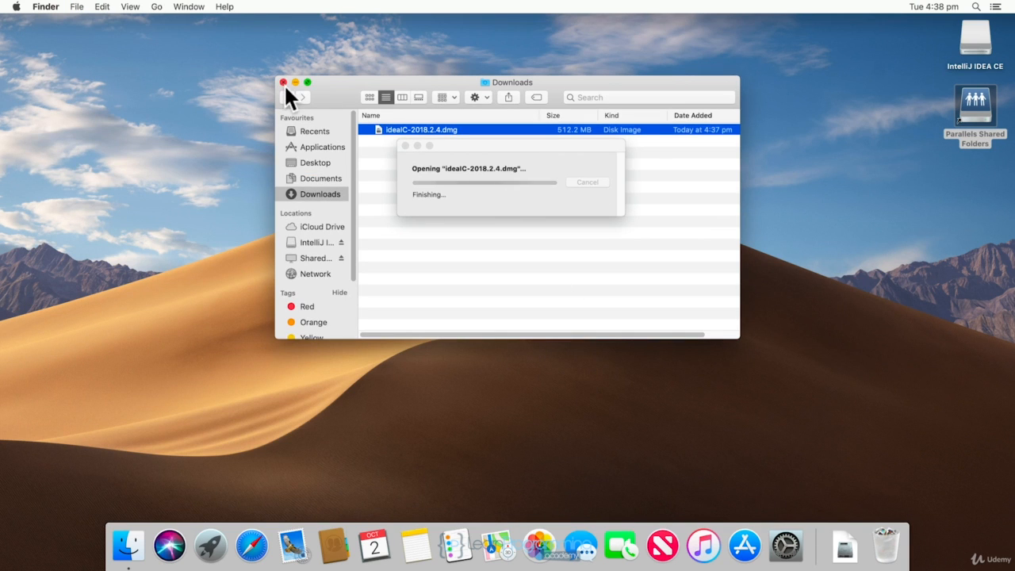
Step: Close the Downloads window and copy IntelliJ IDEA CE from the disk image into the Applications folder
{"action": "left_click", "coordinate": [283, 83]}
{"action": "left_click_drag", "start_coordinate": [380, 55], "coordinate": [529, 133]}
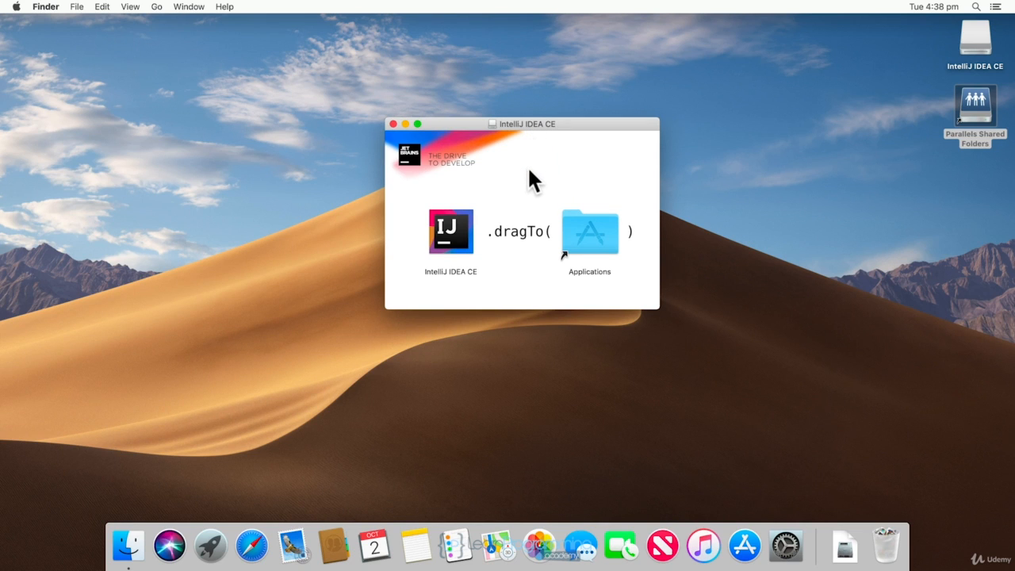
{"action": "left_click_drag", "start_coordinate": [460, 237], "coordinate": [596, 240]}
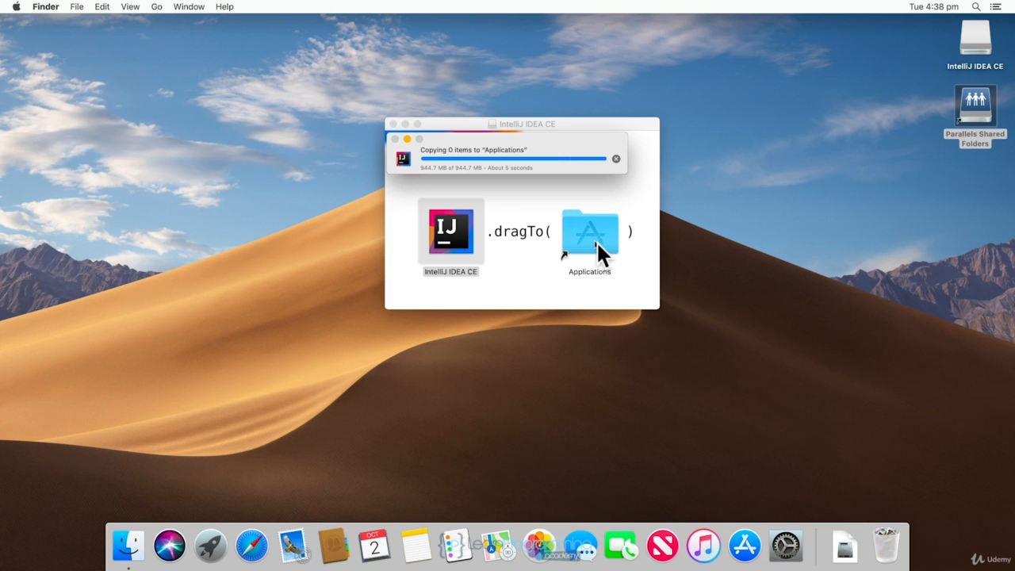
Step: Close the installer window and eject the IntelliJ IDEA CE disk image from the desktop
{"action": "left_click", "coordinate": [392, 125]}
{"action": "right_click", "coordinate": [973, 35]}
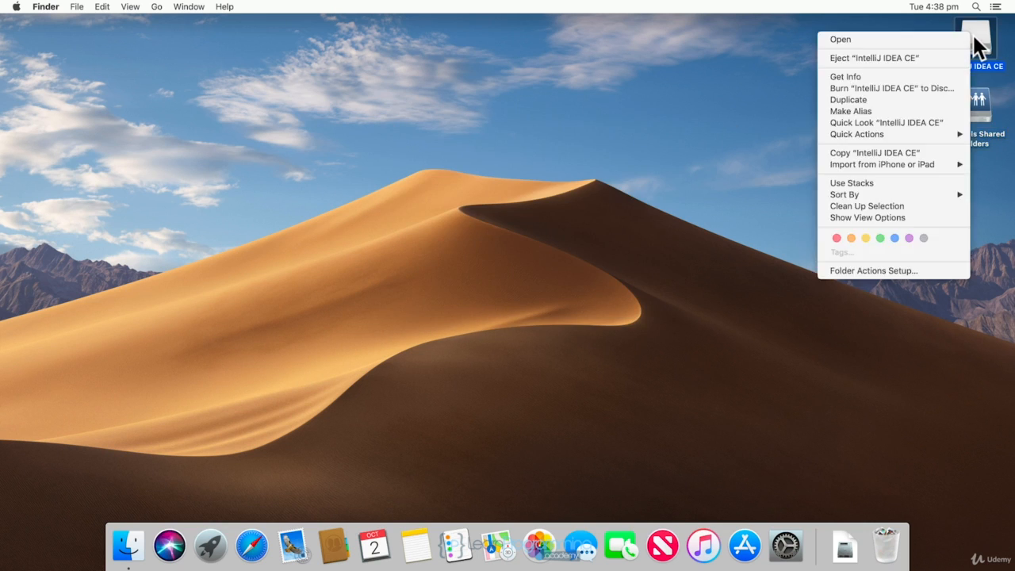
{"action": "left_click", "coordinate": [894, 61]}
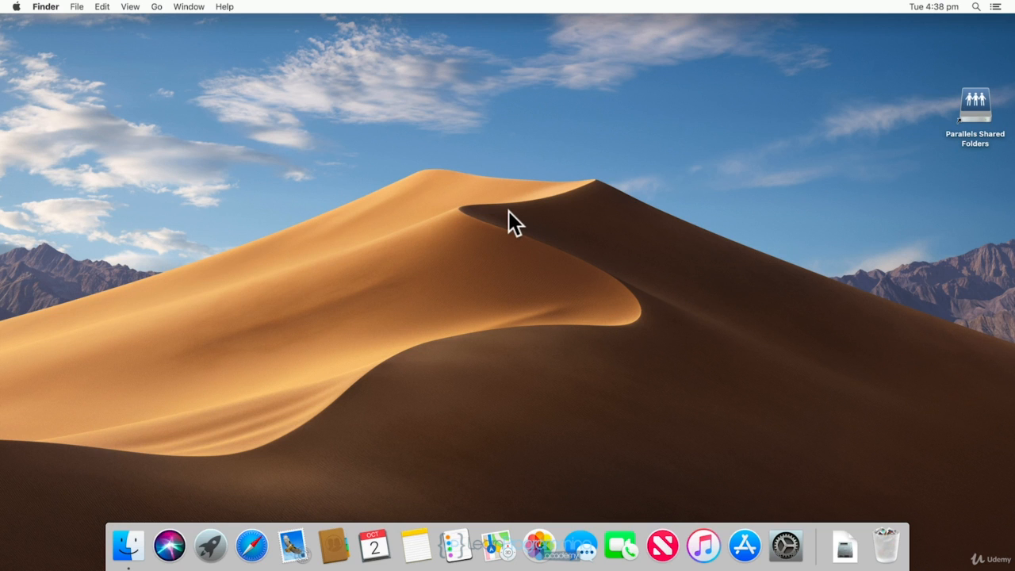
Step: Find IntelliJ IDEA CE in the Applications folder, add it to the Dock and close the Finder window
{"action": "key", "text": "super+n"}
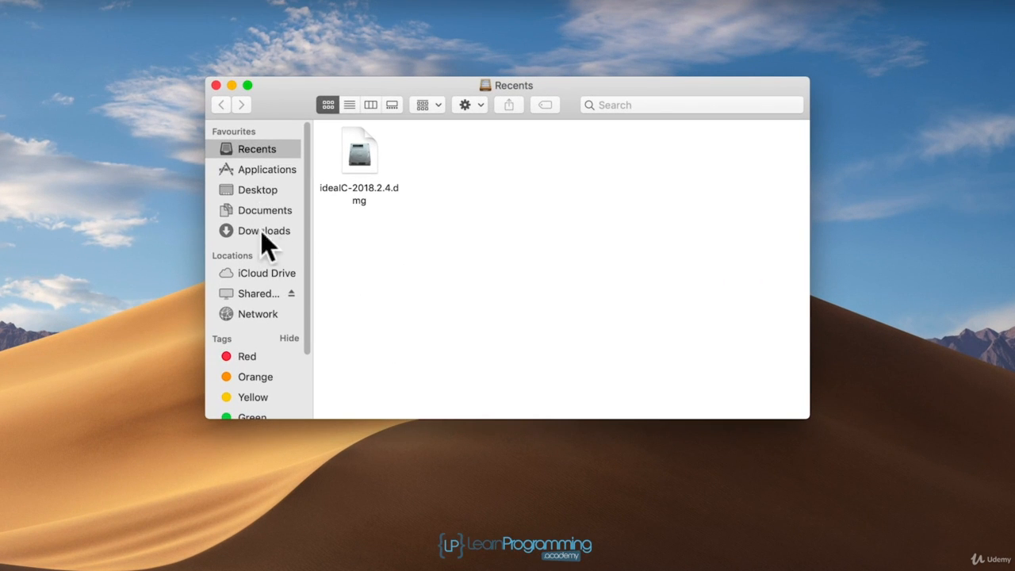
{"action": "left_click", "coordinate": [272, 169]}
{"action": "scroll", "coordinate": [406, 273], "scroll_direction": "down", "scroll_amount": 2}
{"action": "scroll", "coordinate": [405, 268], "scroll_direction": "down", "scroll_amount": 2}
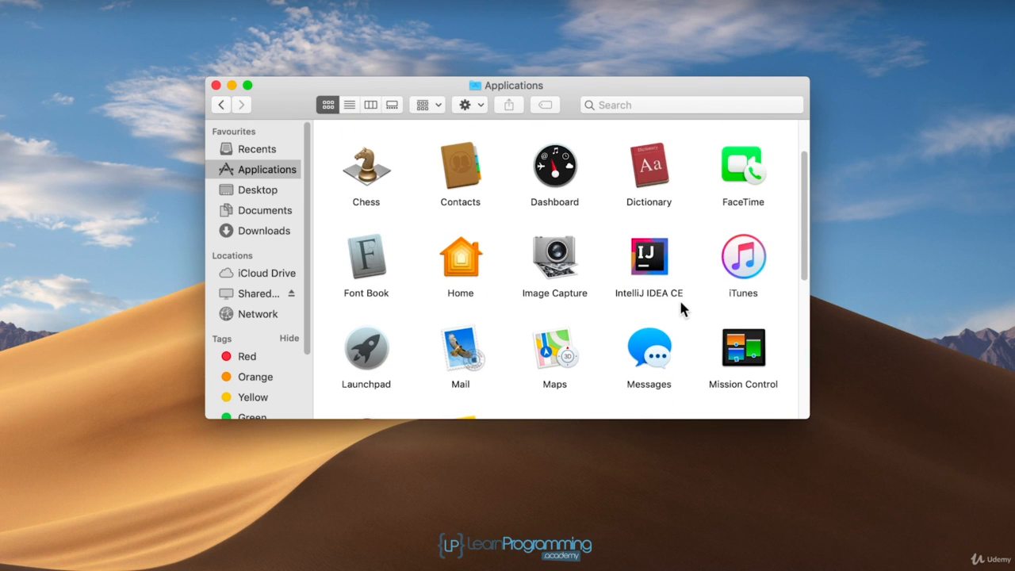
{"action": "left_click", "coordinate": [649, 270]}
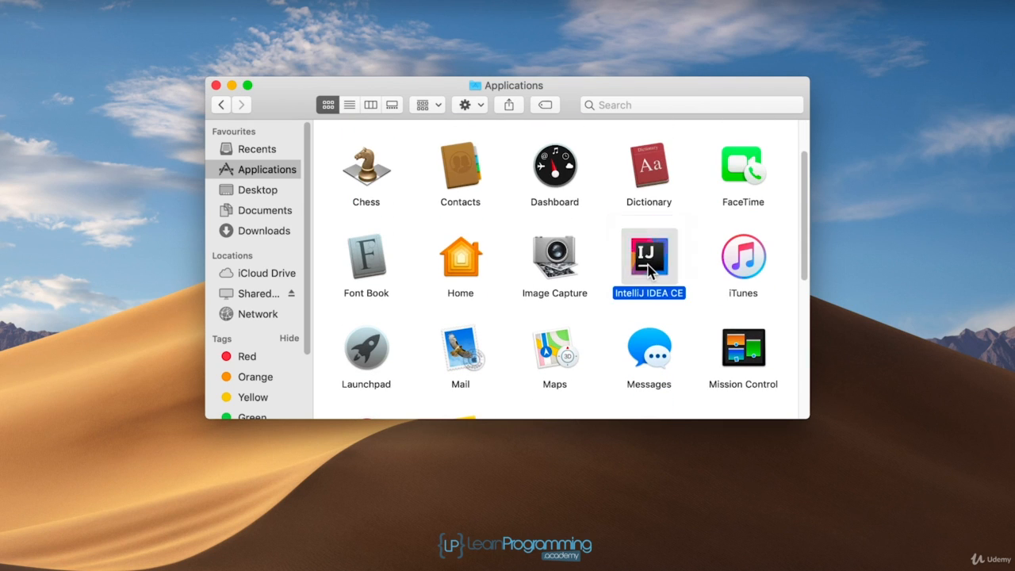
{"action": "left_click", "coordinate": [219, 87]}
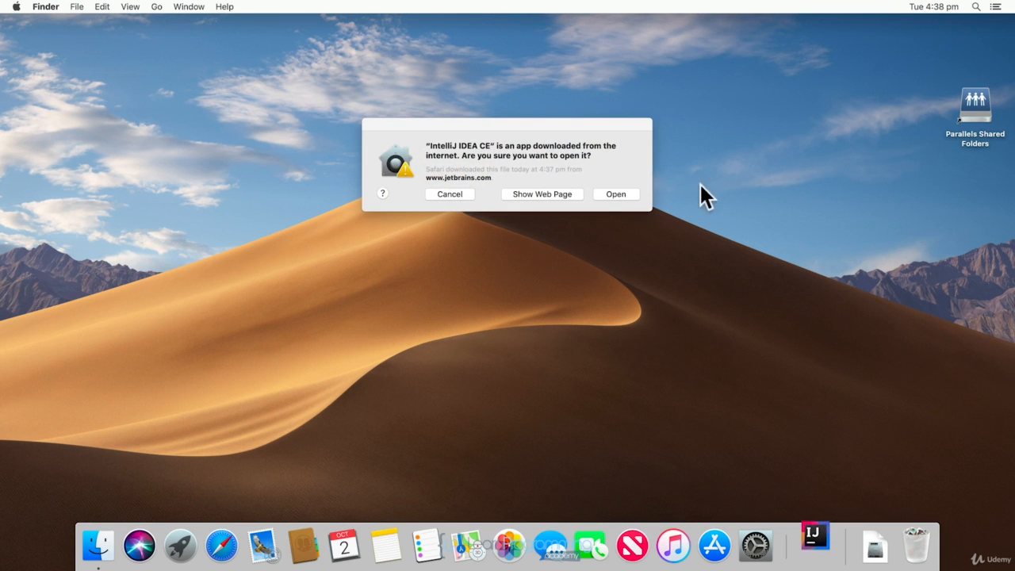
Step: Allow the downloaded IntelliJ IDEA CE app to open and complete the installation without importing settings
{"action": "left_click", "coordinate": [627, 199]}
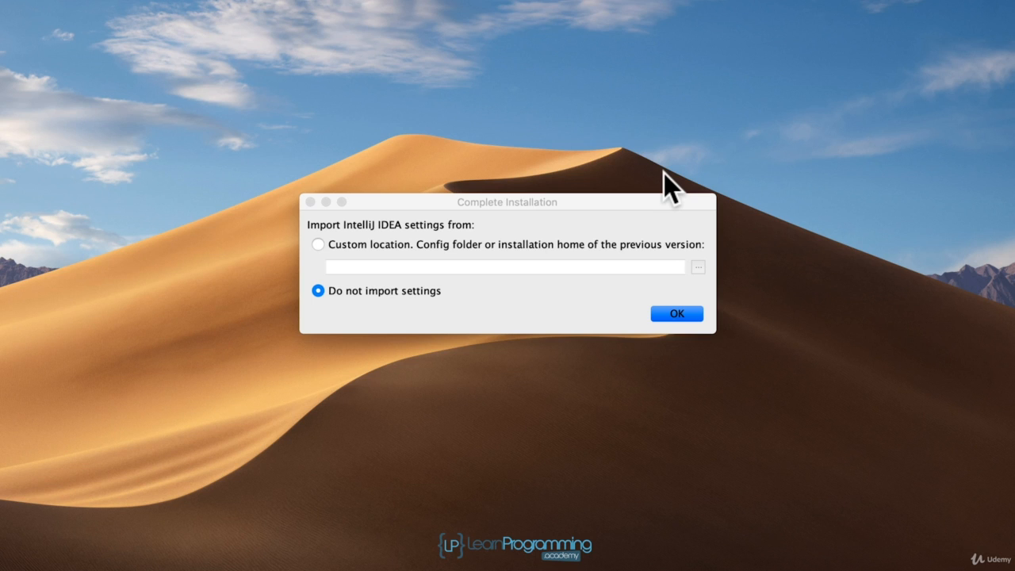
{"action": "left_click", "coordinate": [318, 245]}
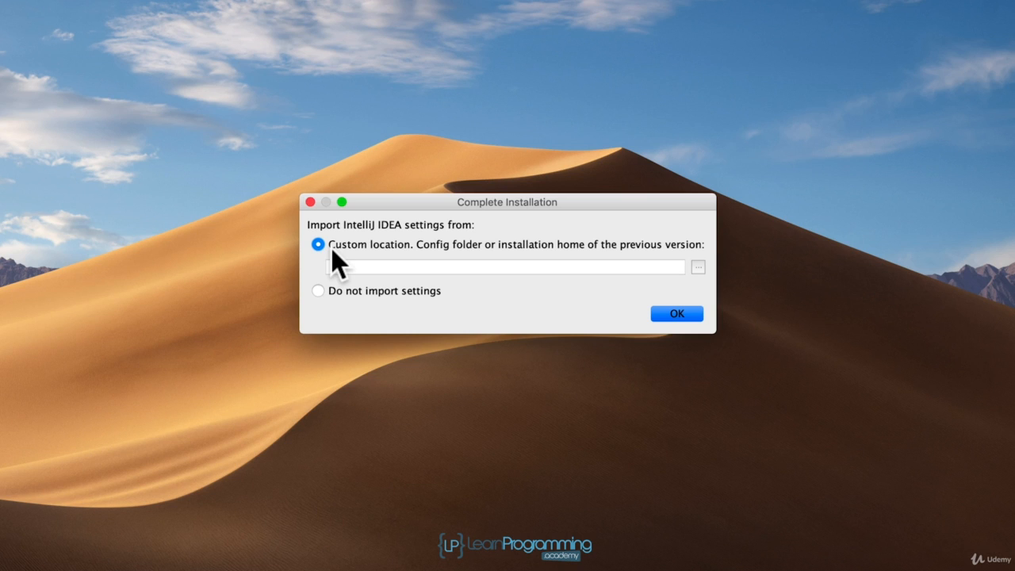
{"action": "left_click", "coordinate": [320, 293]}
{"action": "left_click", "coordinate": [690, 318]}
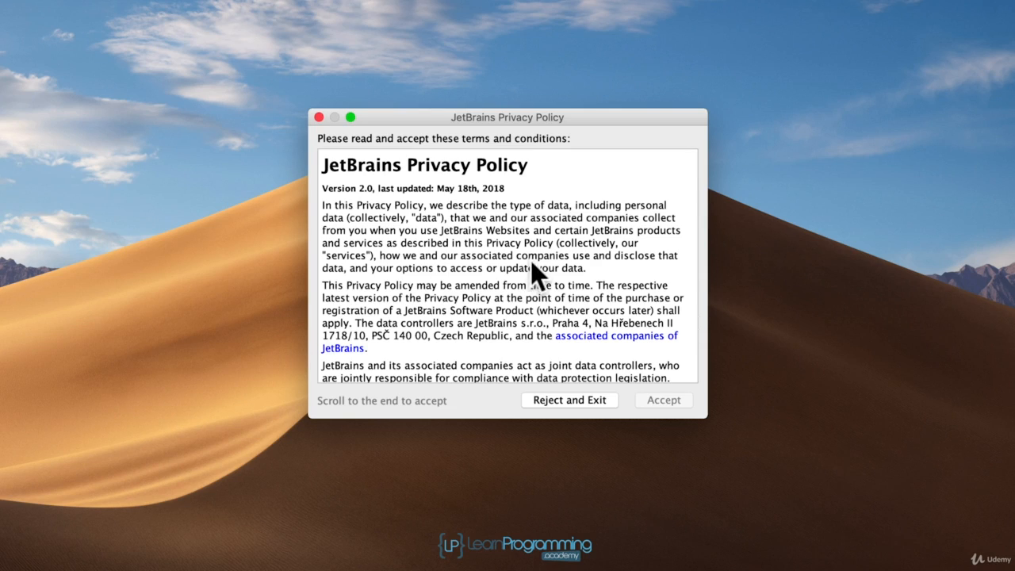
Step: Read through and accept the JetBrains Privacy Policy, and decline sending usage statistics
{"action": "scroll", "coordinate": [530, 262], "scroll_direction": "down", "scroll_amount": 10}
{"action": "scroll", "coordinate": [530, 270], "scroll_direction": "down", "scroll_amount": 20}
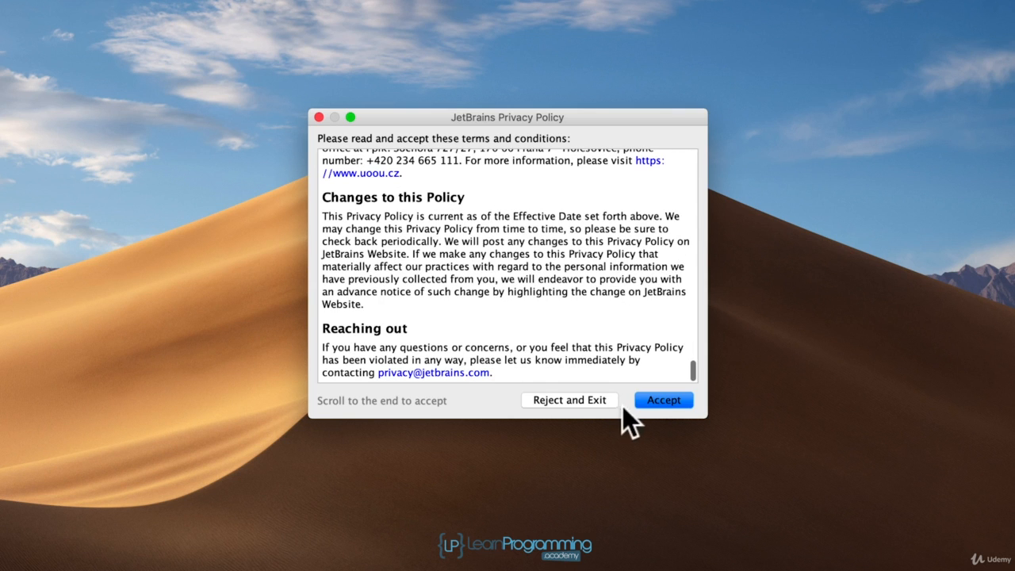
{"action": "left_click", "coordinate": [688, 403]}
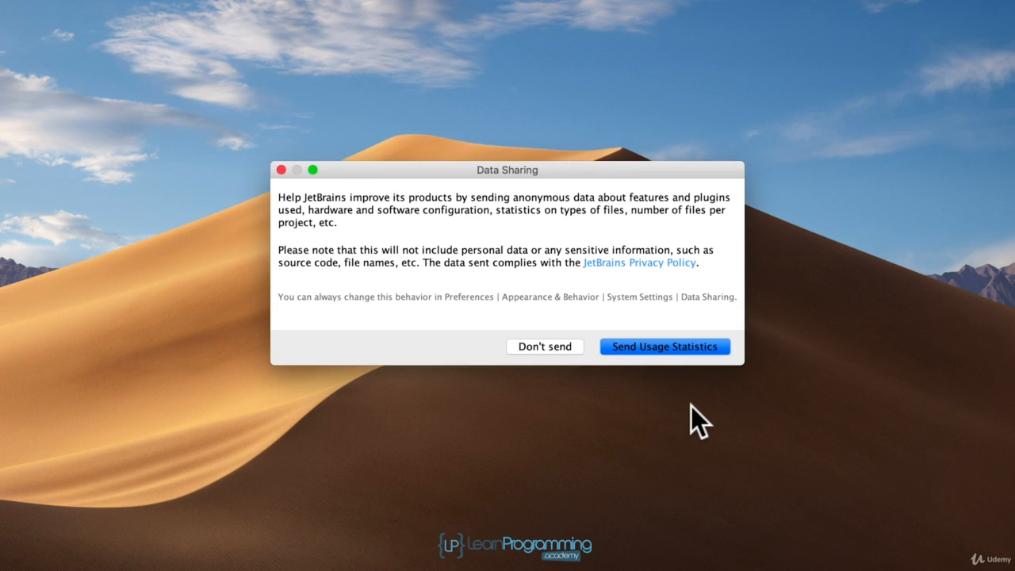
{"action": "left_click", "coordinate": [544, 346]}
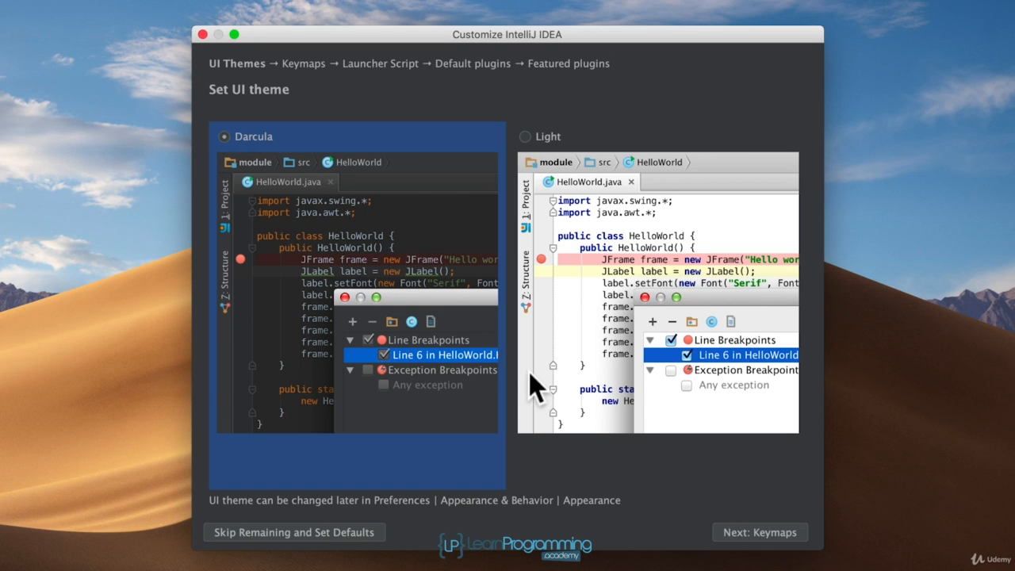
Step: Set the UI theme to Light and keep the Mac OS X 10.5+ keymap for users who have never used IDEA
{"action": "left_click", "coordinate": [532, 142]}
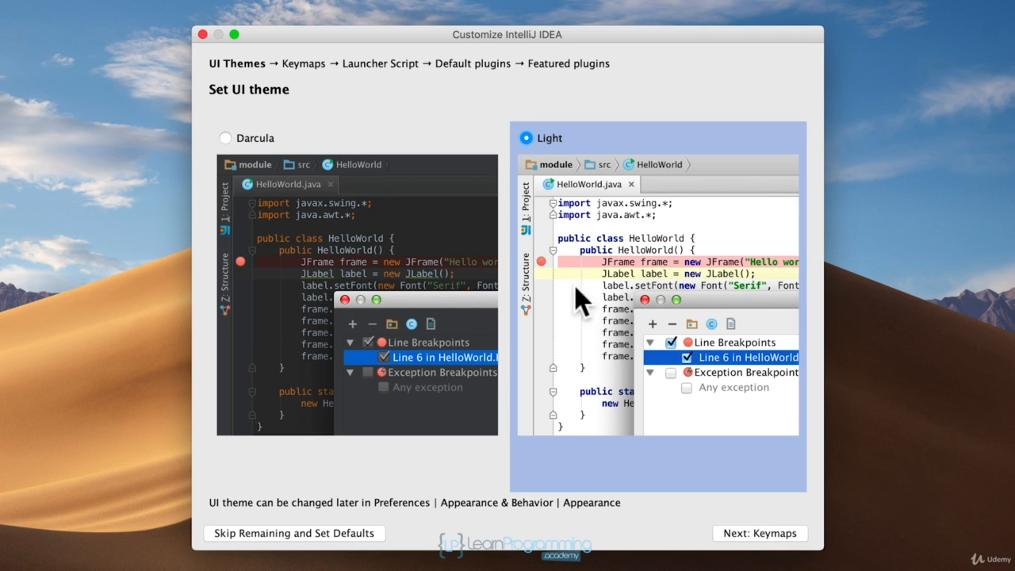
{"action": "left_click", "coordinate": [798, 540]}
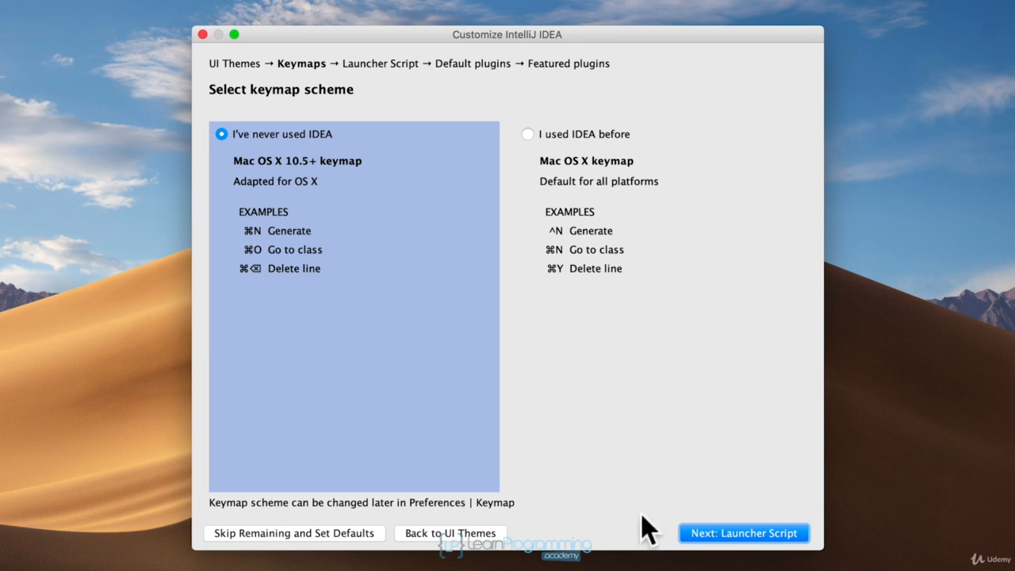
{"action": "left_click", "coordinate": [798, 534]}
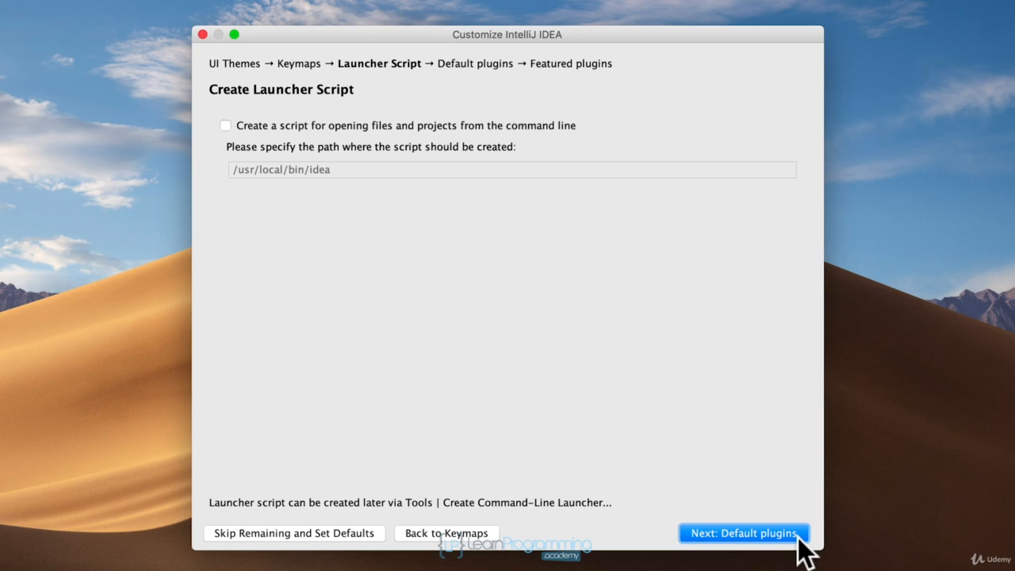
Step: Enable creation of the command-line launcher script at /usr/local/bin/idea and leave all default plugins enabled
{"action": "left_click", "coordinate": [227, 127]}
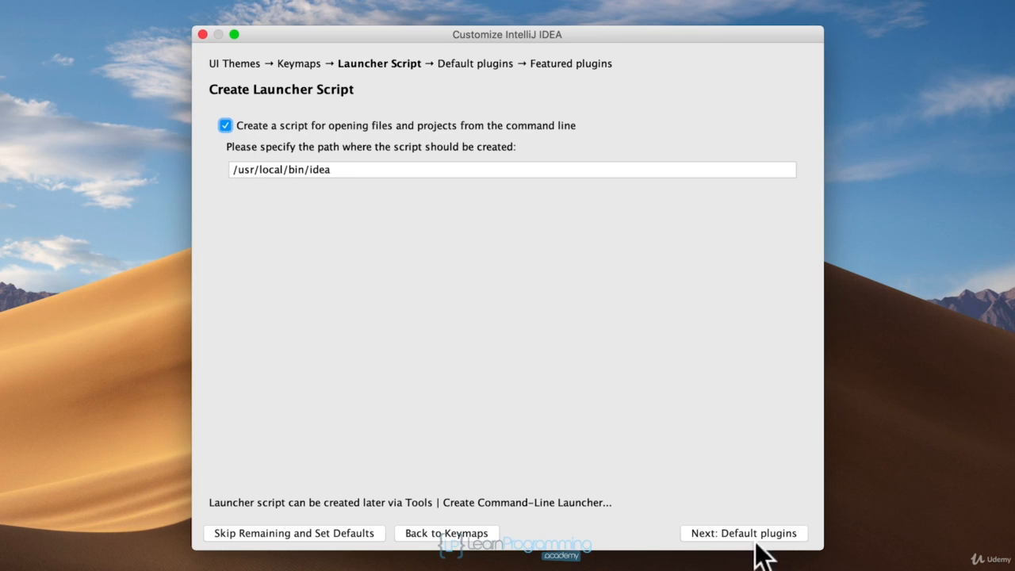
{"action": "left_click", "coordinate": [796, 536]}
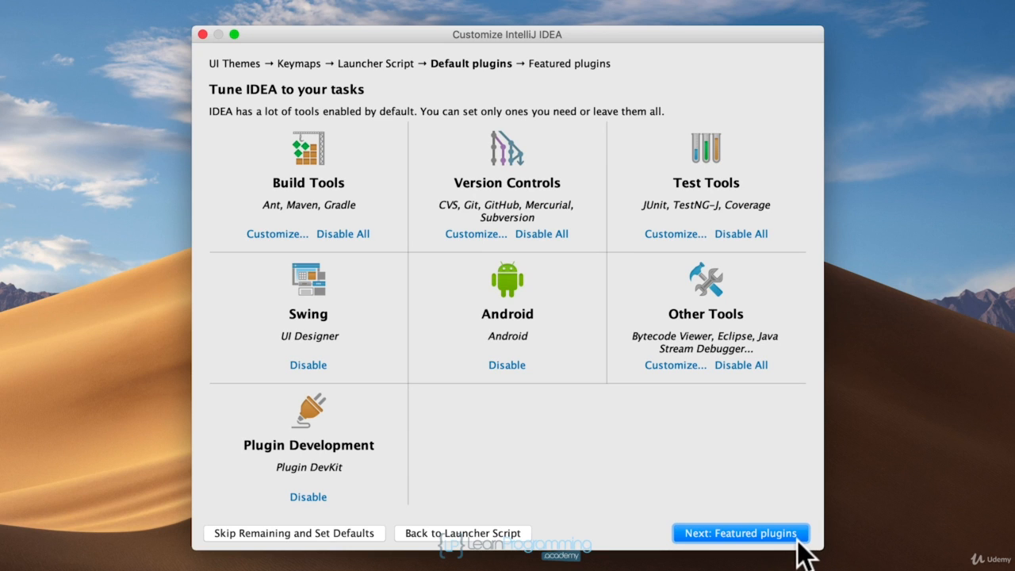
{"action": "left_click", "coordinate": [797, 535]}
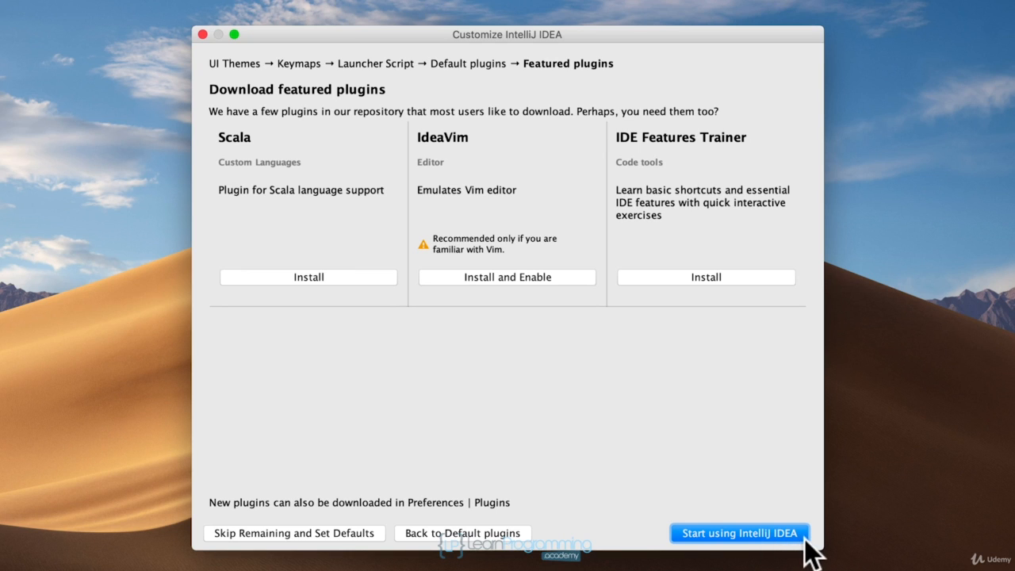
Step: Finish the initial customization without installing featured plugins, and enter the account password to authorize the osascript changes
{"action": "left_click", "coordinate": [805, 539]}
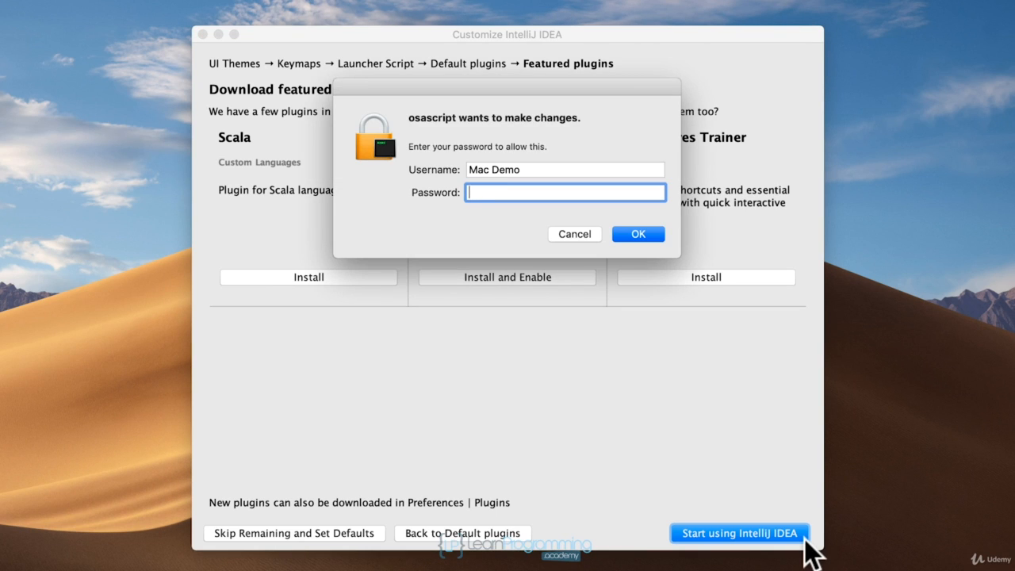
{"action": "type", "text": "••••••••"}
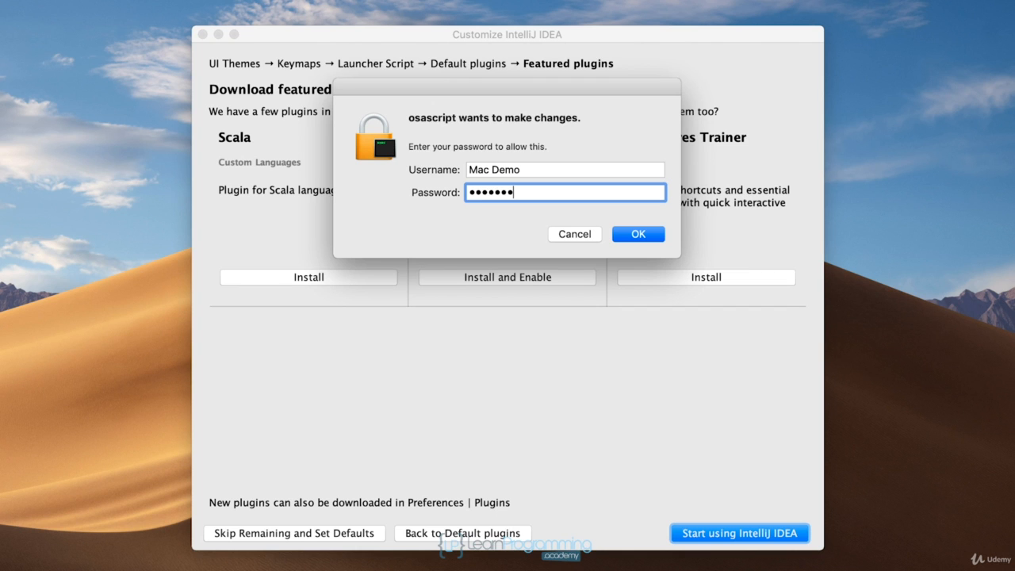
{"action": "key", "text": "Return"}
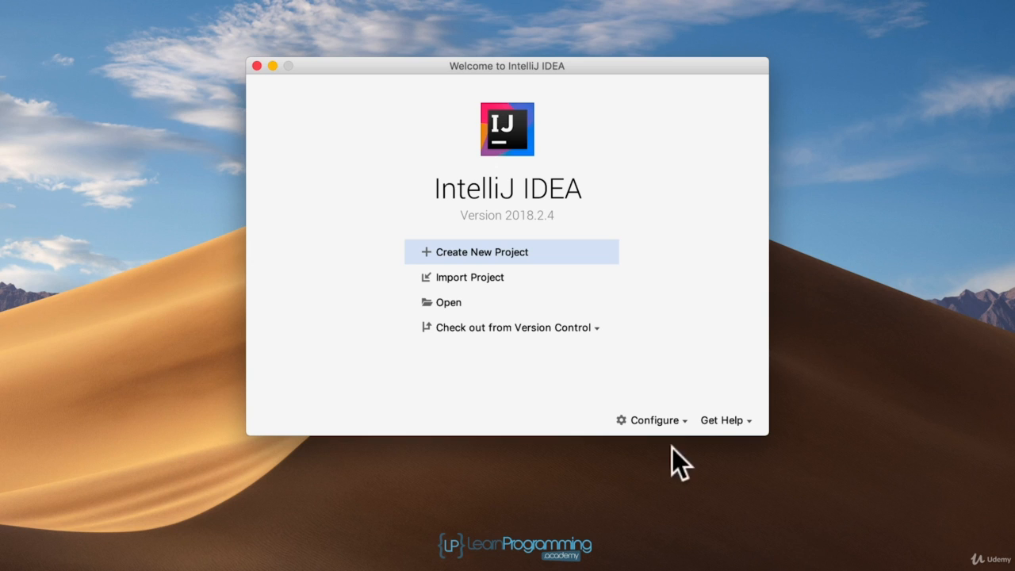
Step: Open the default project structure for new projects and set the Project SDK to 11
{"action": "left_click", "coordinate": [675, 422]}
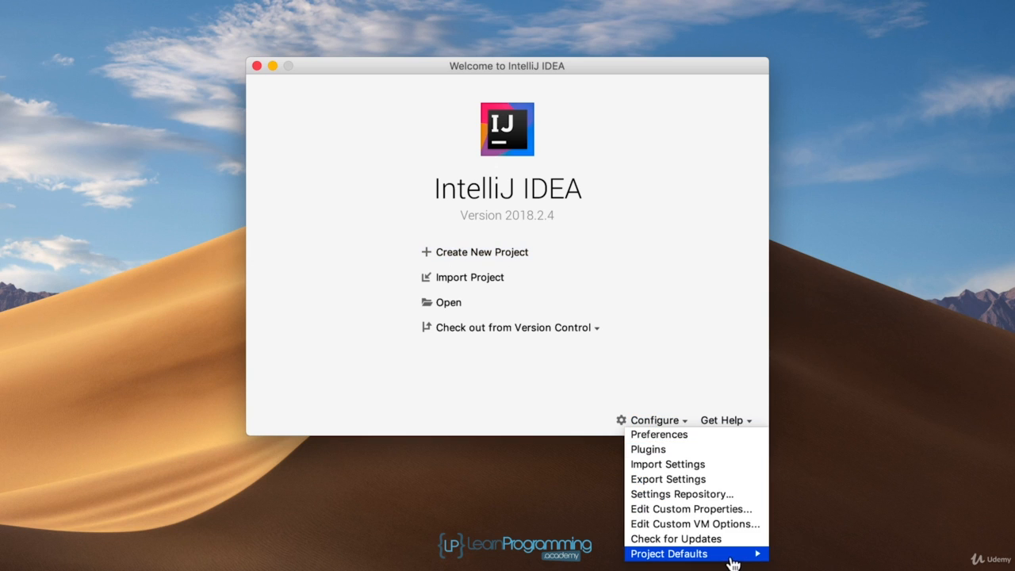
{"action": "mouse_move", "coordinate": [732, 562]}
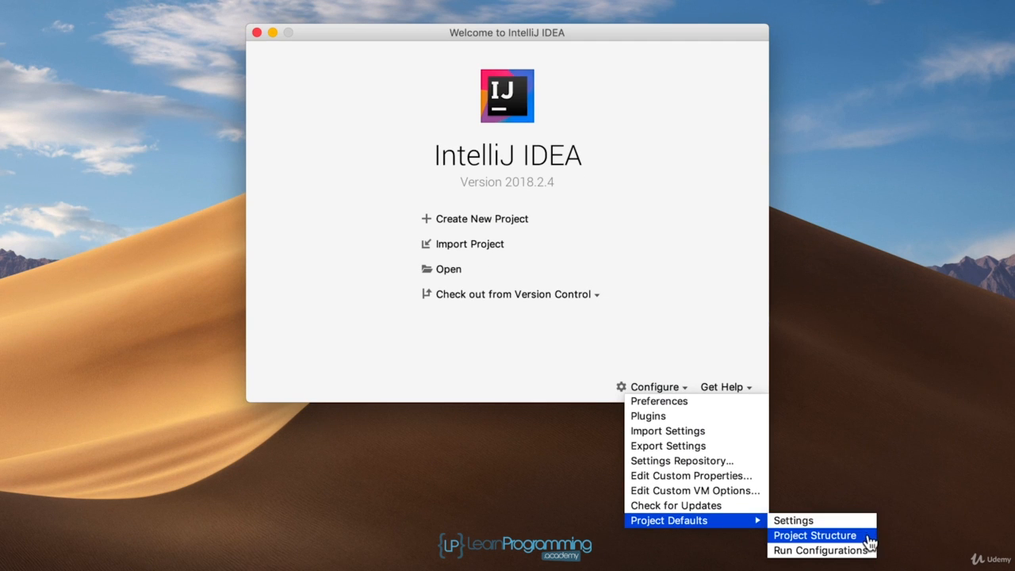
{"action": "left_click", "coordinate": [869, 541]}
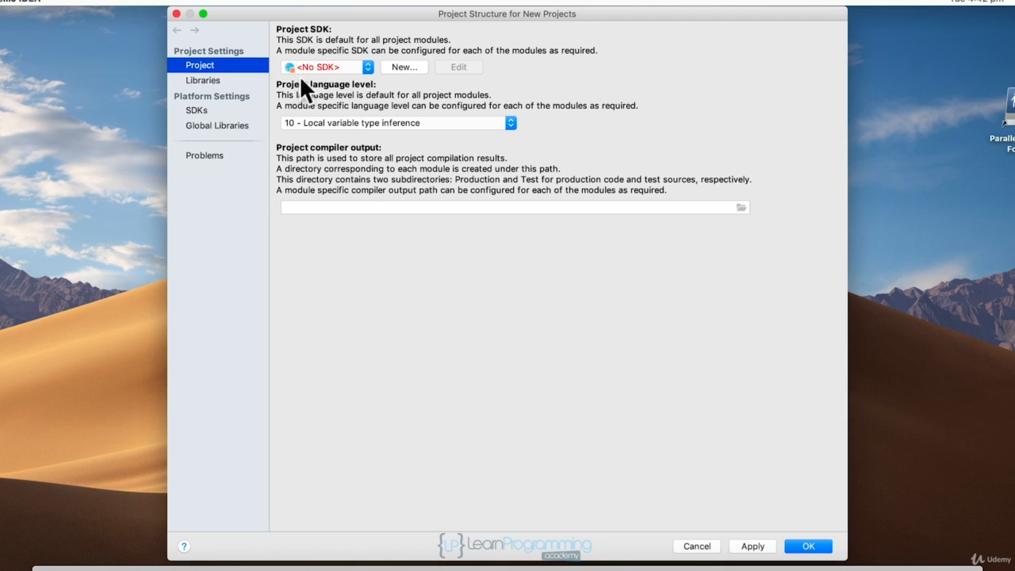
{"action": "left_click", "coordinate": [369, 69]}
{"action": "left_click", "coordinate": [369, 68]}
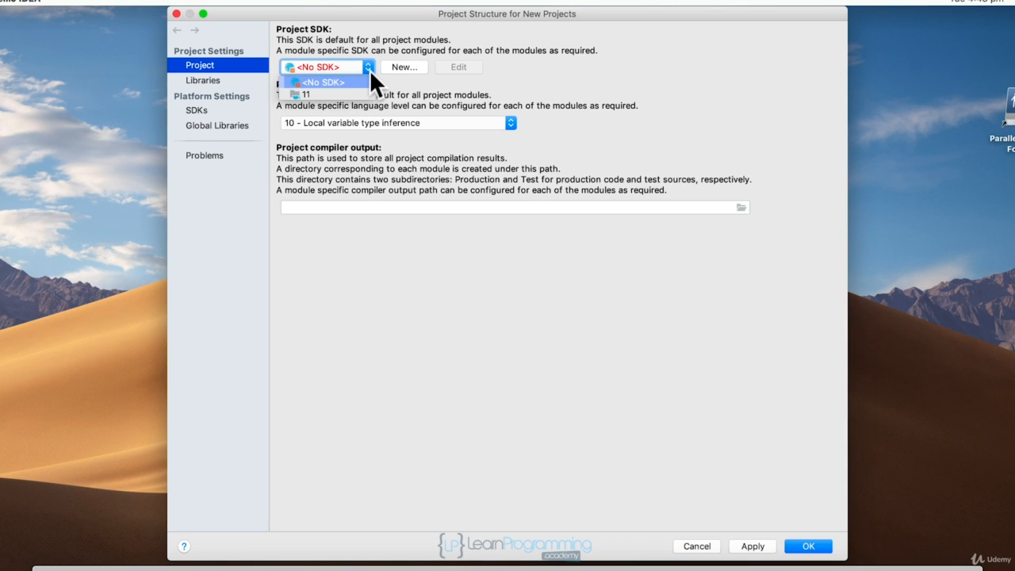
{"action": "left_click", "coordinate": [333, 96]}
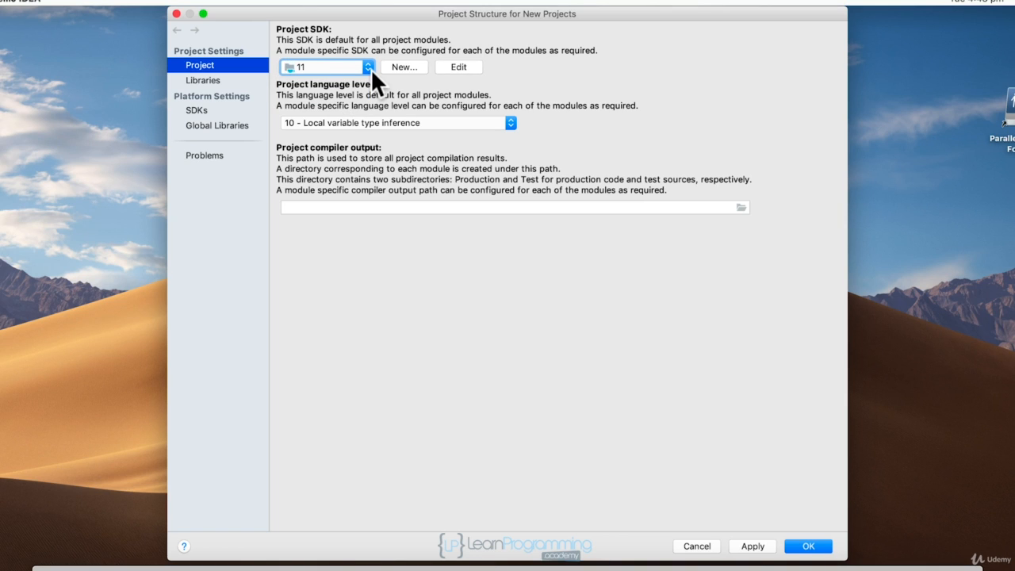
Step: Remove the 11 SDK from the platform SDKs
{"action": "left_click", "coordinate": [204, 113]}
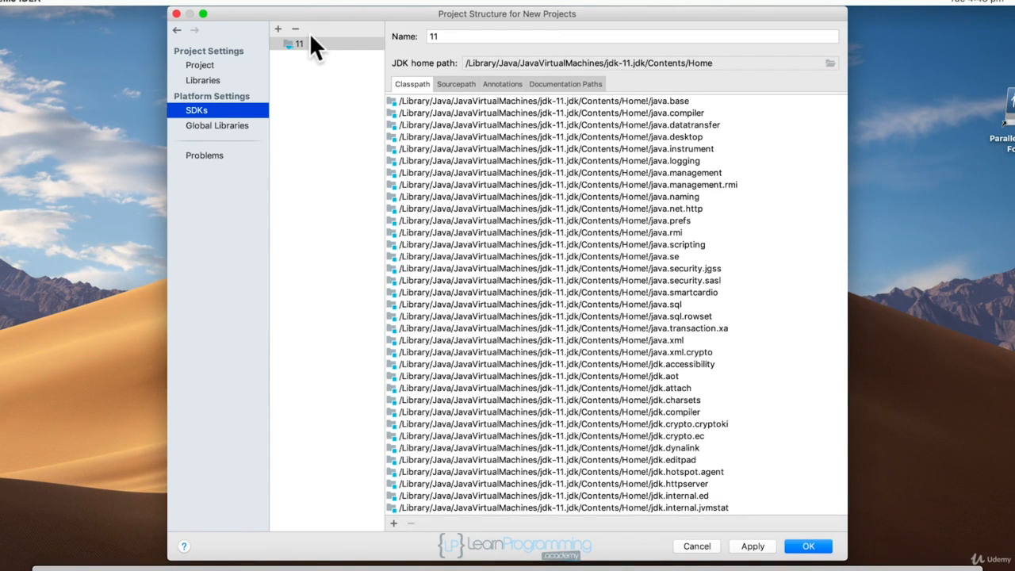
{"action": "left_click", "coordinate": [301, 32]}
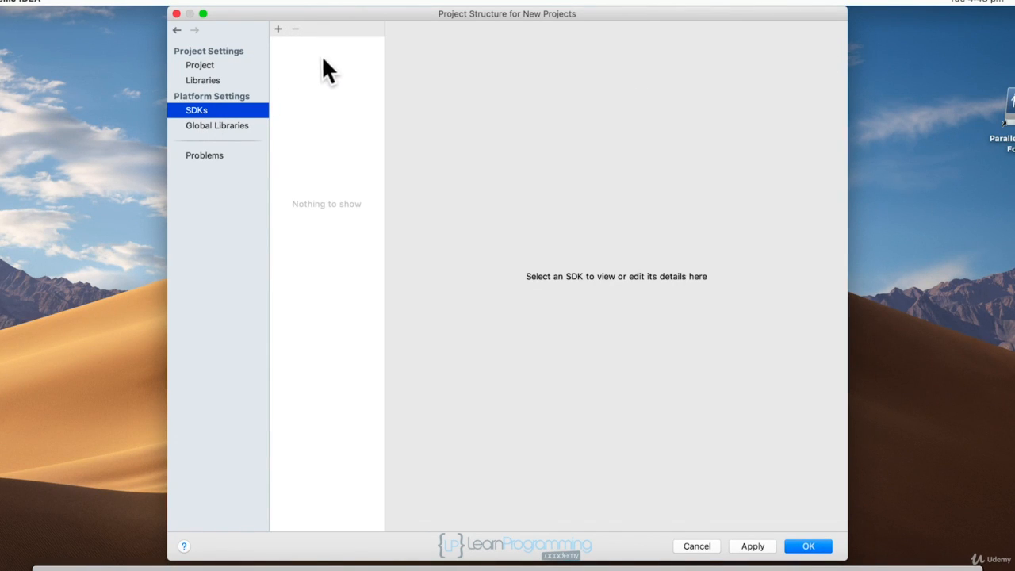
Step: Set up a new JDK as the Project SDK, using the Home folder inside jdk-11.jdk
{"action": "left_click", "coordinate": [210, 68]}
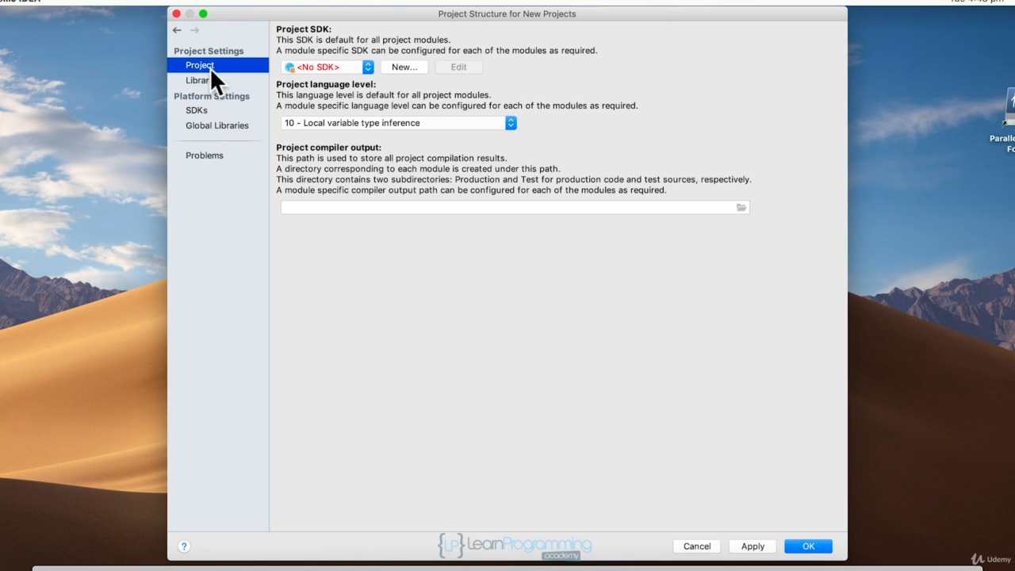
{"action": "left_click", "coordinate": [368, 67]}
{"action": "left_click", "coordinate": [368, 66]}
{"action": "left_click", "coordinate": [413, 68]}
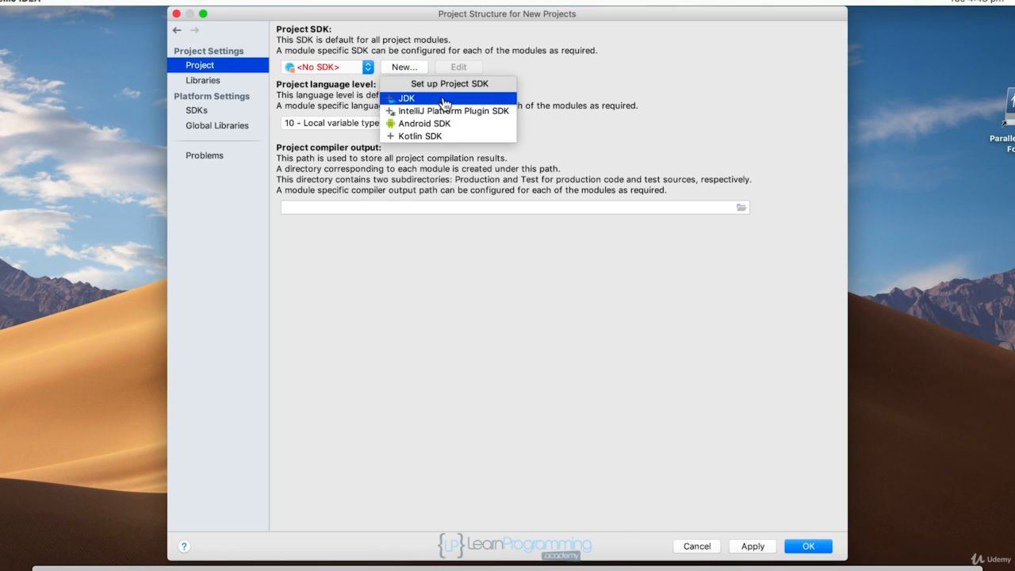
{"action": "left_click", "coordinate": [444, 100]}
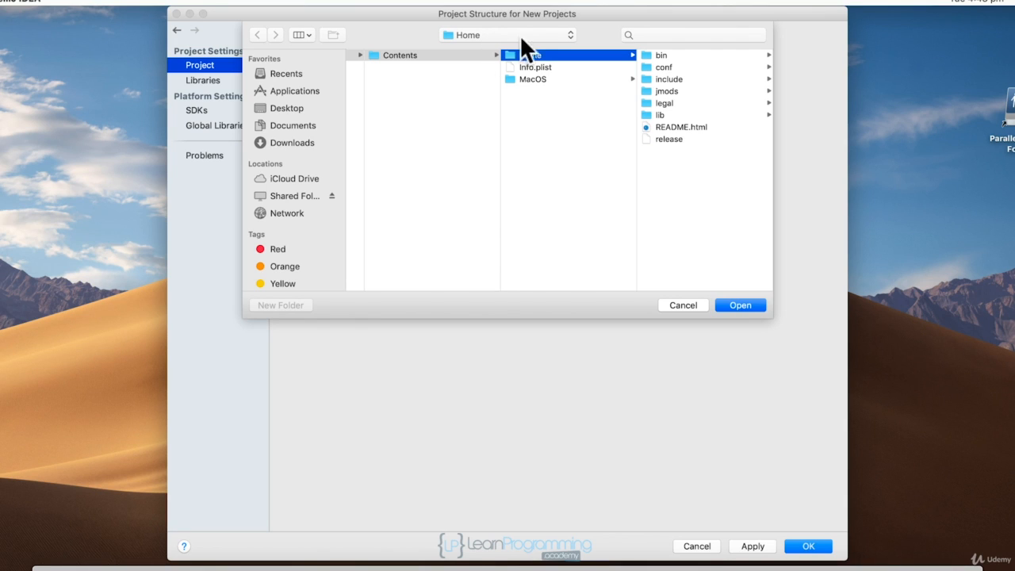
{"action": "left_click", "coordinate": [570, 37]}
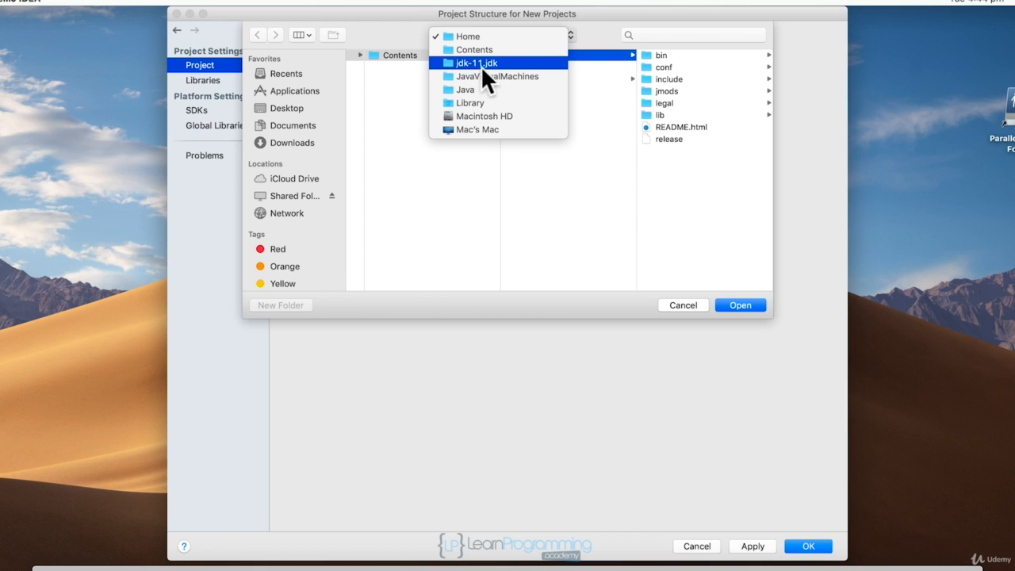
{"action": "left_click", "coordinate": [474, 40]}
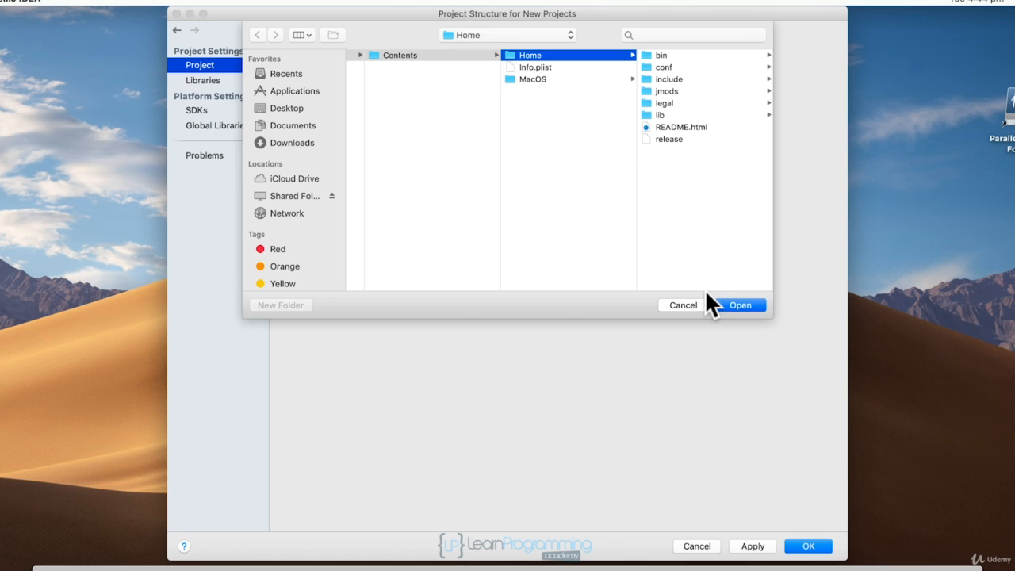
{"action": "left_click", "coordinate": [760, 307]}
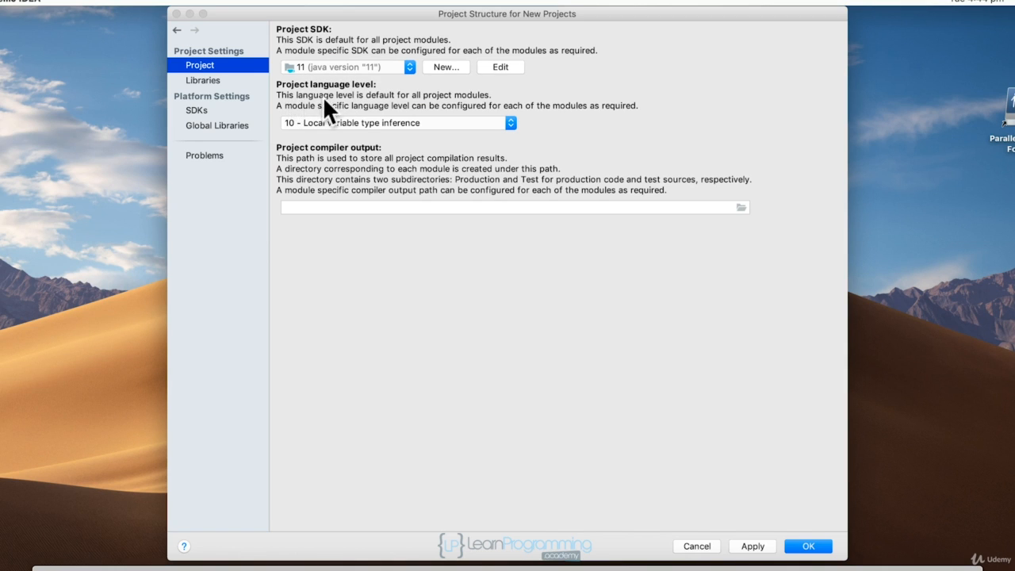
Step: Set the project language level to "11 - Local variable syntax for lambda parameters", accept the experimental feature terms and save the project structure
{"action": "left_click", "coordinate": [512, 123]}
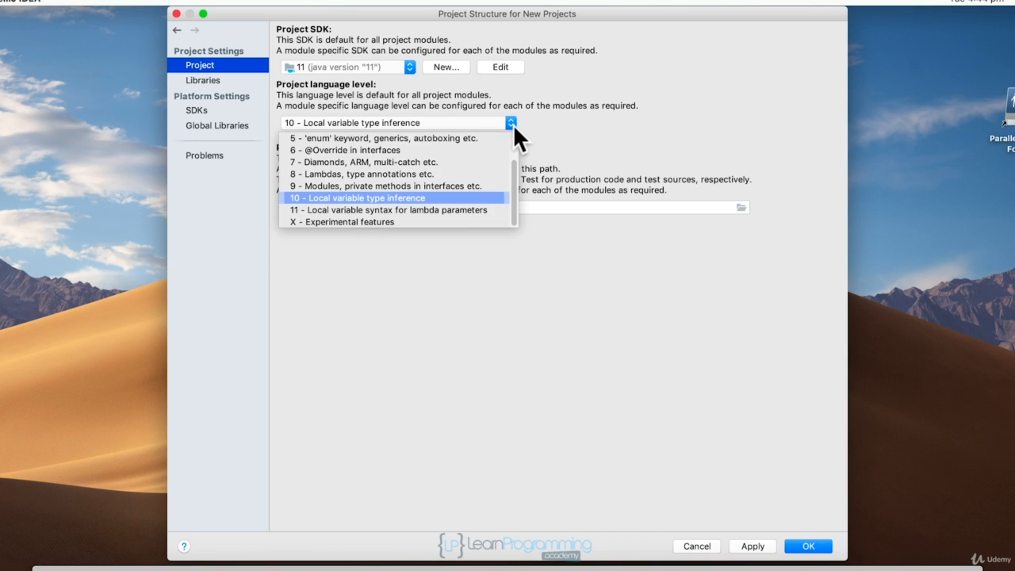
{"action": "left_click", "coordinate": [467, 210]}
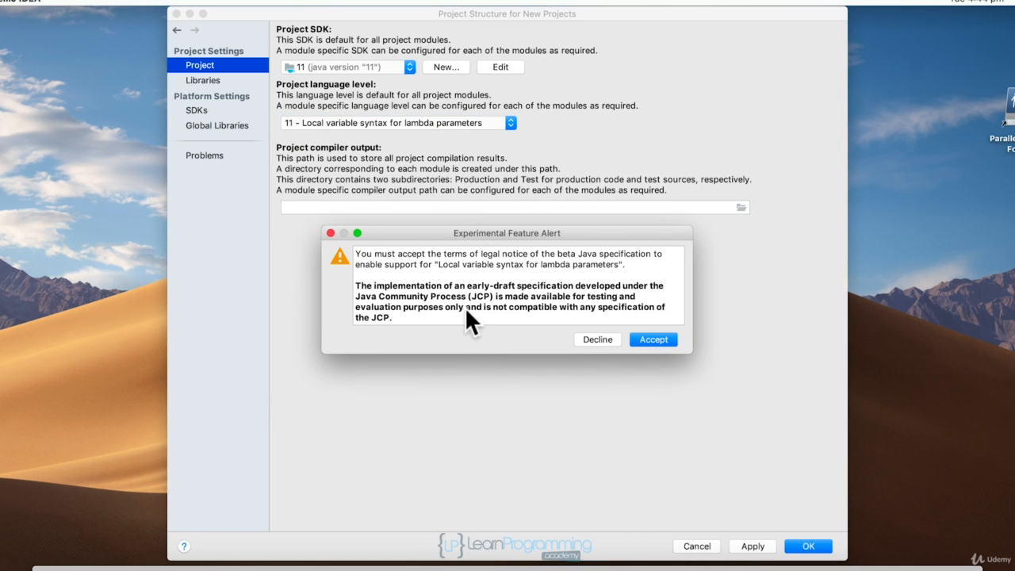
{"action": "left_click", "coordinate": [653, 341]}
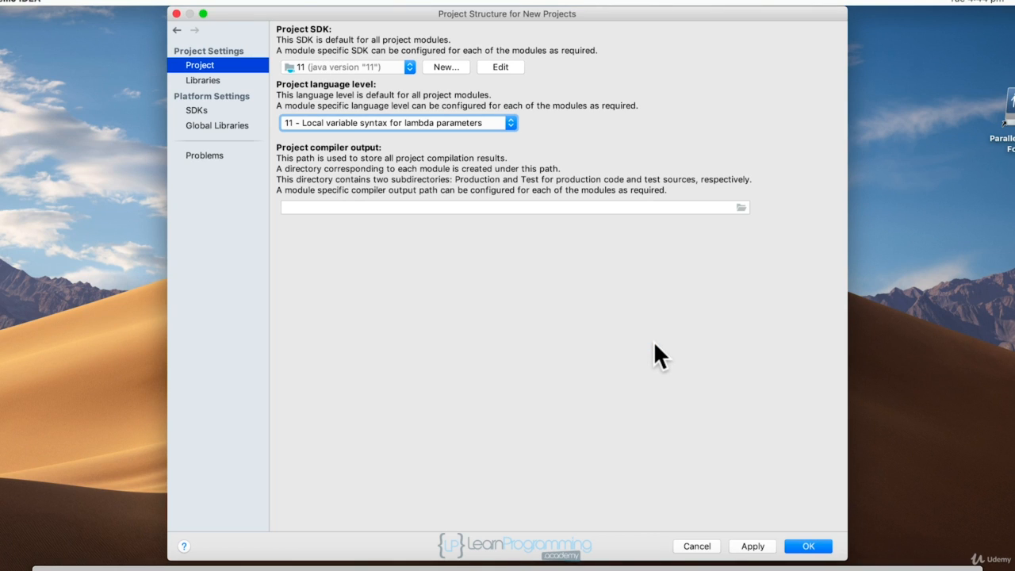
{"action": "left_click", "coordinate": [810, 547]}
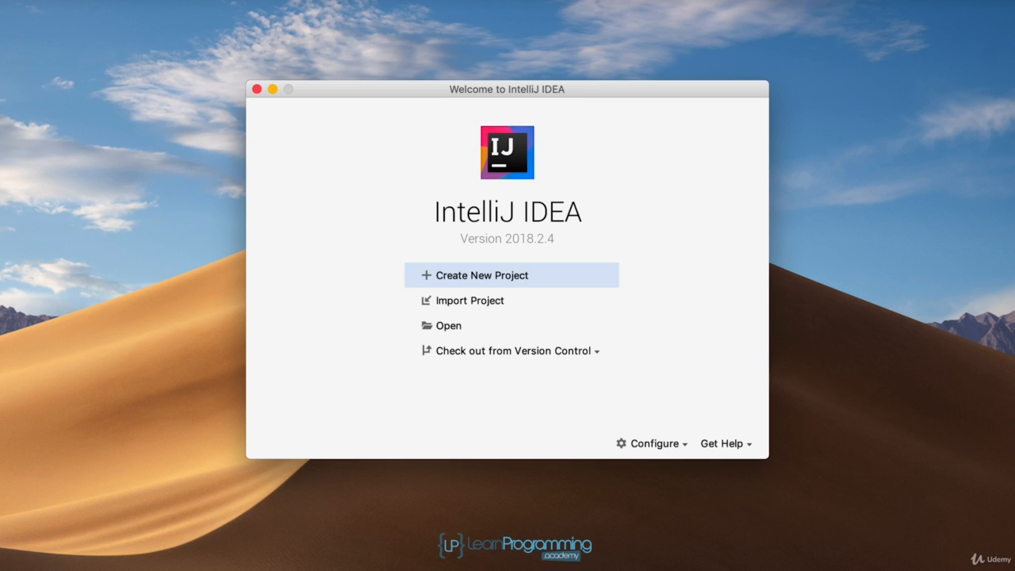
Step: In the editor's Auto Import preferences, enable adding unambiguous imports on the fly and optimizing imports on the fly
{"action": "left_click", "coordinate": [680, 453]}
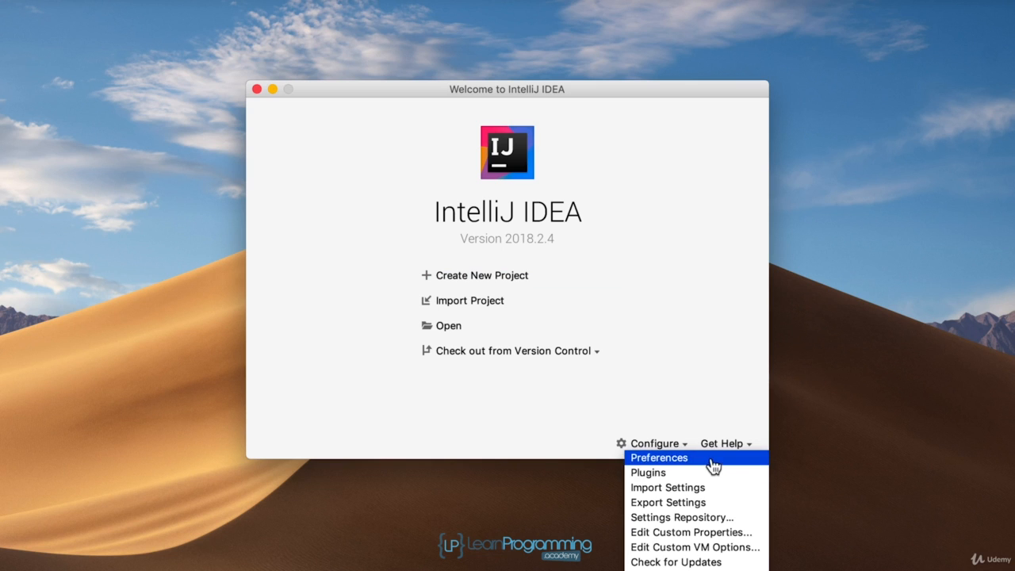
{"action": "left_click", "coordinate": [713, 459]}
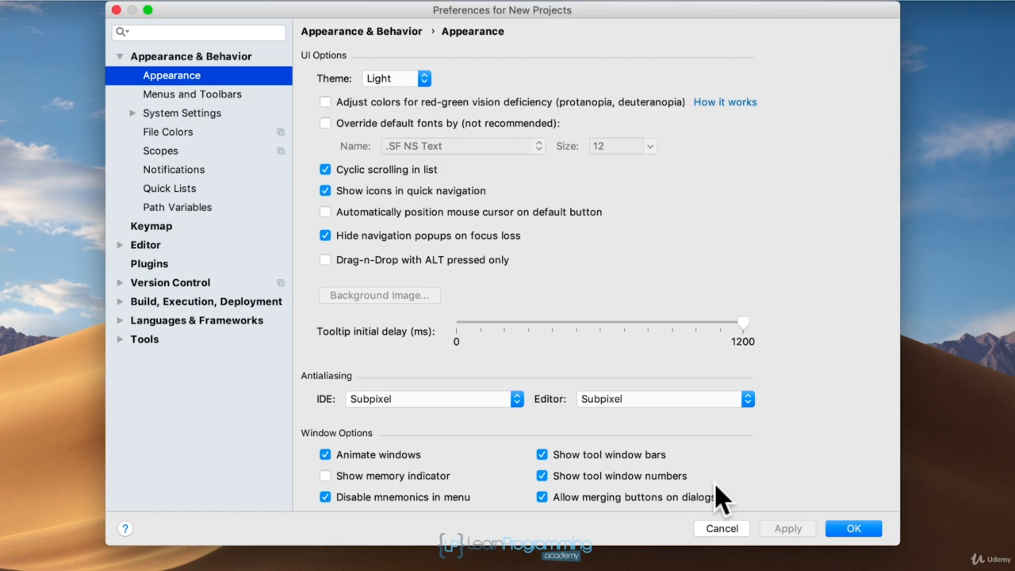
{"action": "left_click", "coordinate": [122, 248]}
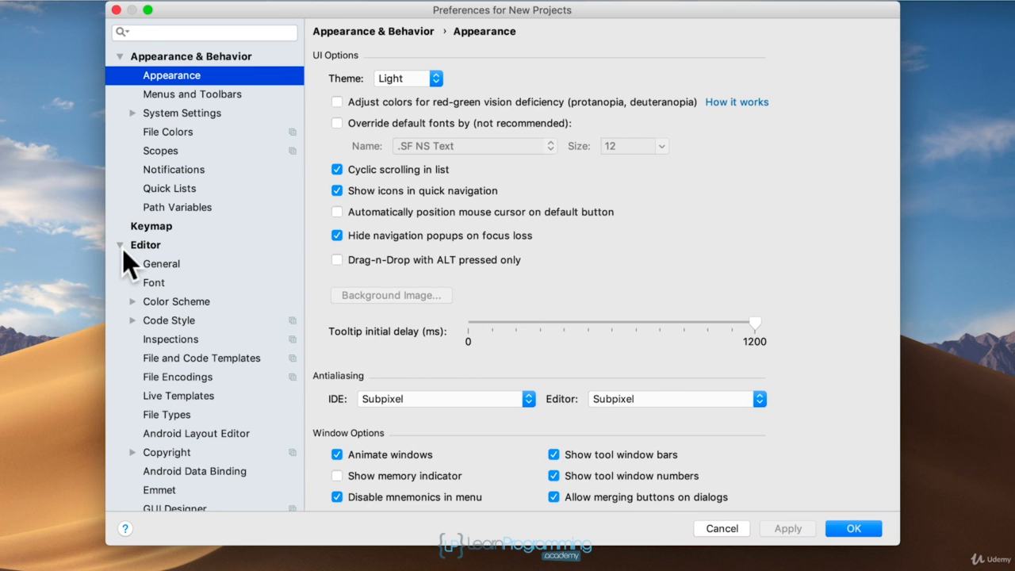
{"action": "left_click", "coordinate": [158, 267]}
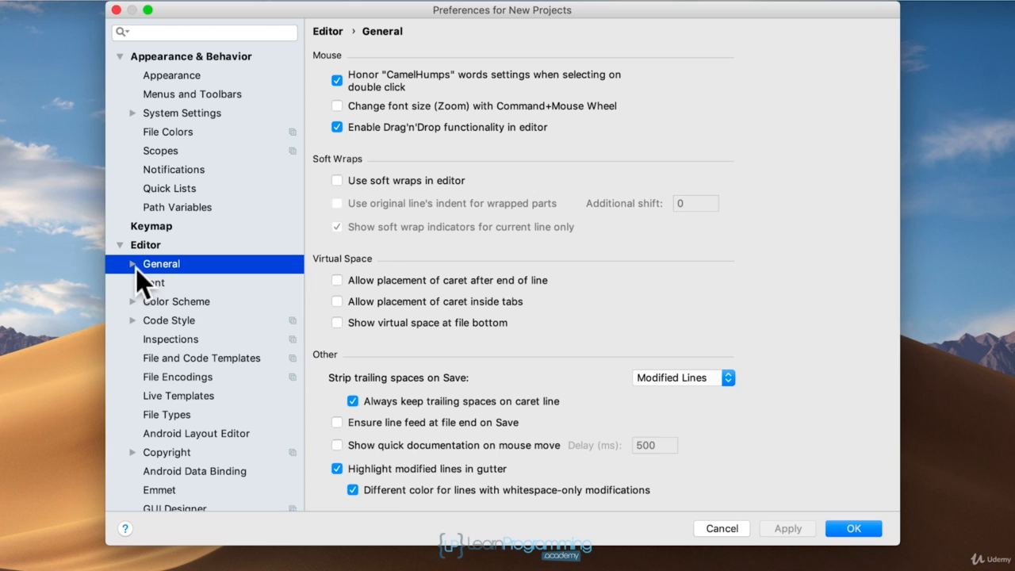
{"action": "left_click", "coordinate": [134, 264]}
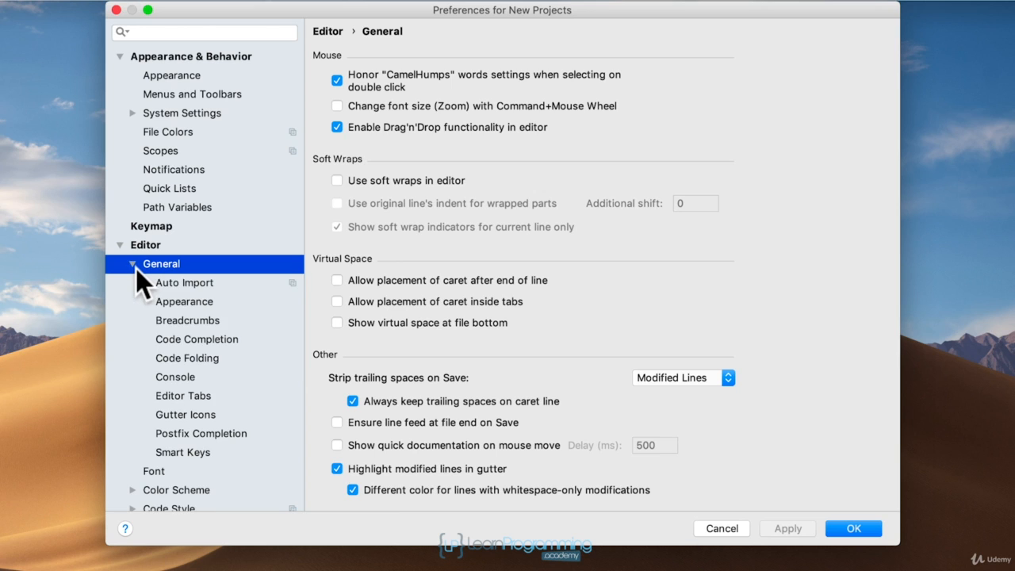
{"action": "left_click", "coordinate": [205, 289]}
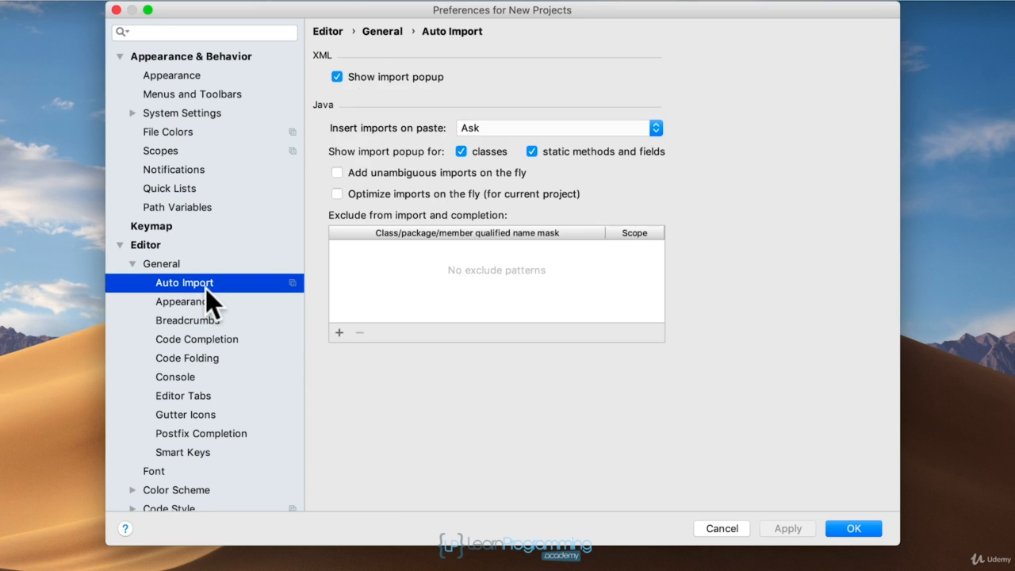
{"action": "left_click", "coordinate": [342, 177]}
{"action": "left_click", "coordinate": [338, 198]}
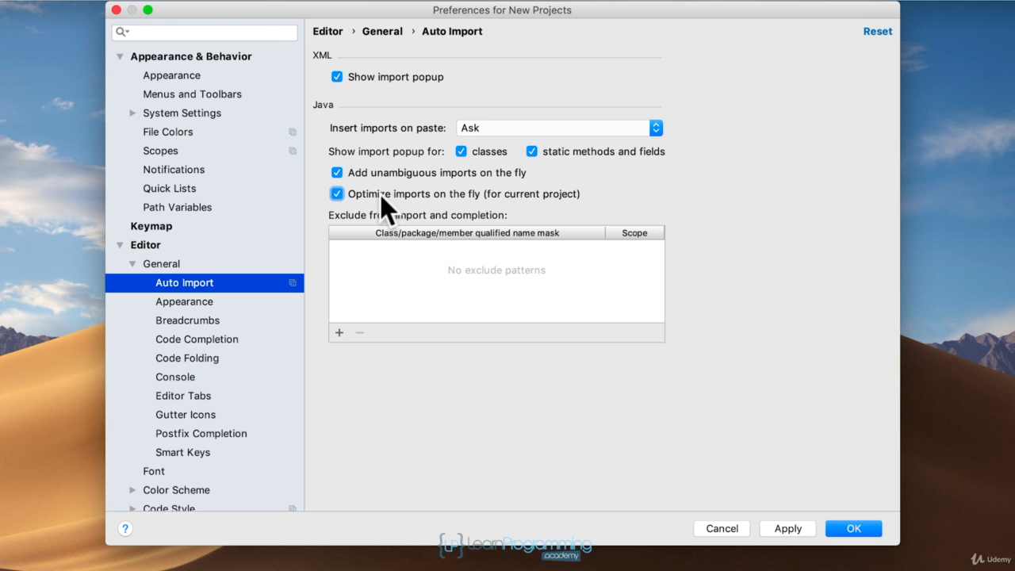
Step: In Code Folding, stop collapsing imports, one-line methods, "Closures" and generic constructor and method parameters by default, and save the preferences
{"action": "left_click", "coordinate": [232, 305]}
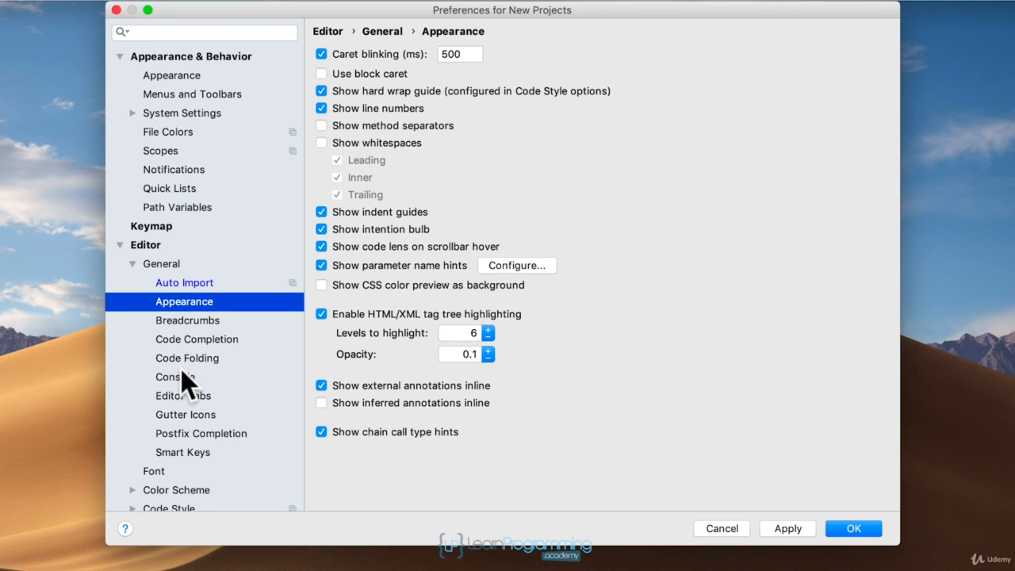
{"action": "left_click", "coordinate": [222, 361]}
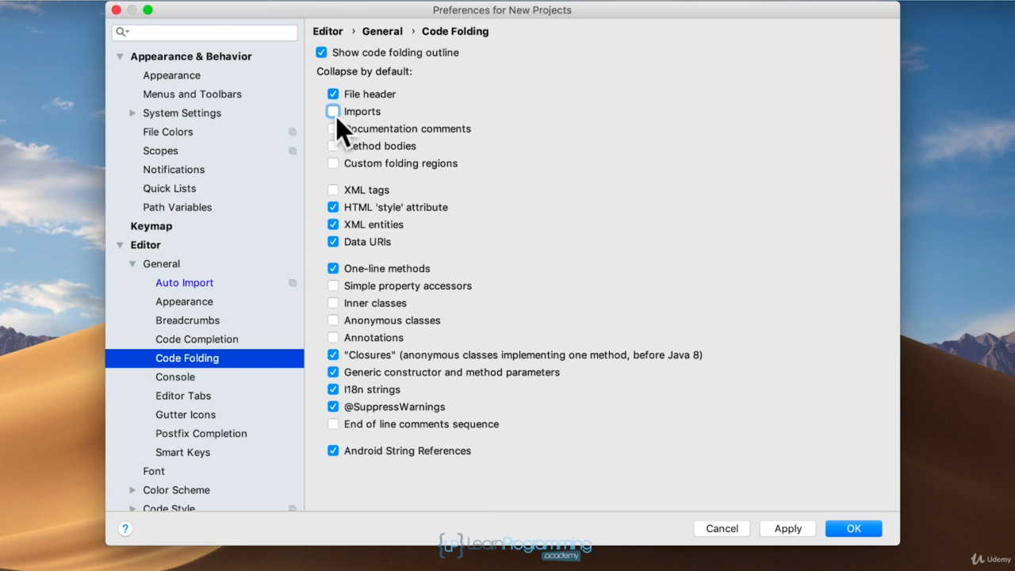
{"action": "left_click", "coordinate": [335, 274]}
{"action": "left_click", "coordinate": [340, 356]}
{"action": "left_click", "coordinate": [339, 376]}
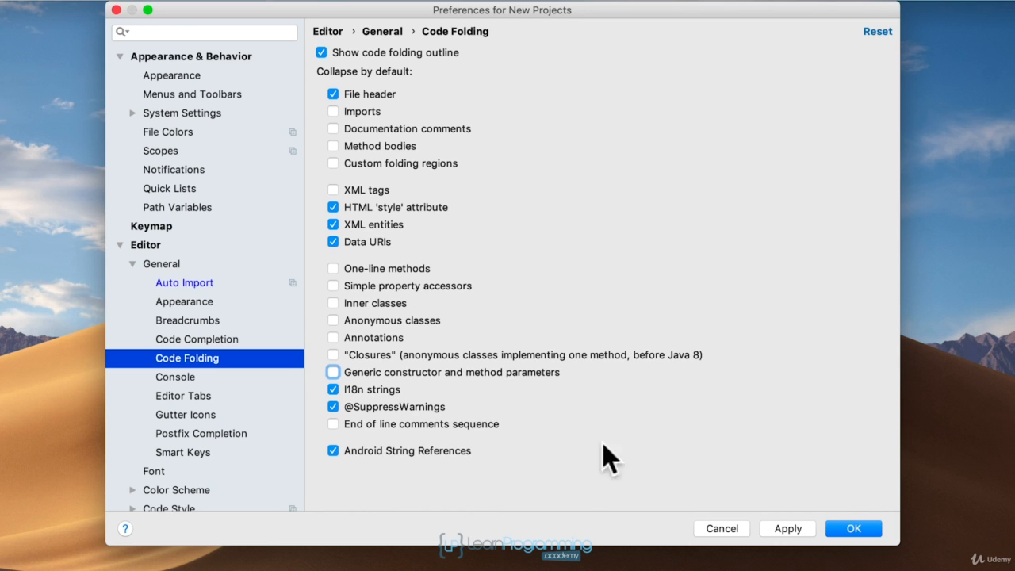
{"action": "left_click", "coordinate": [847, 527]}
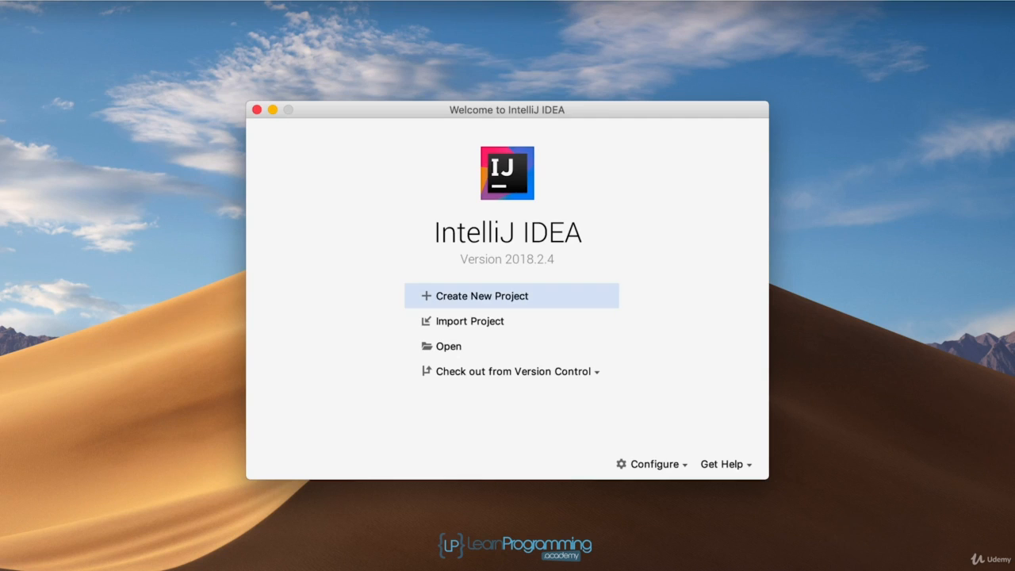